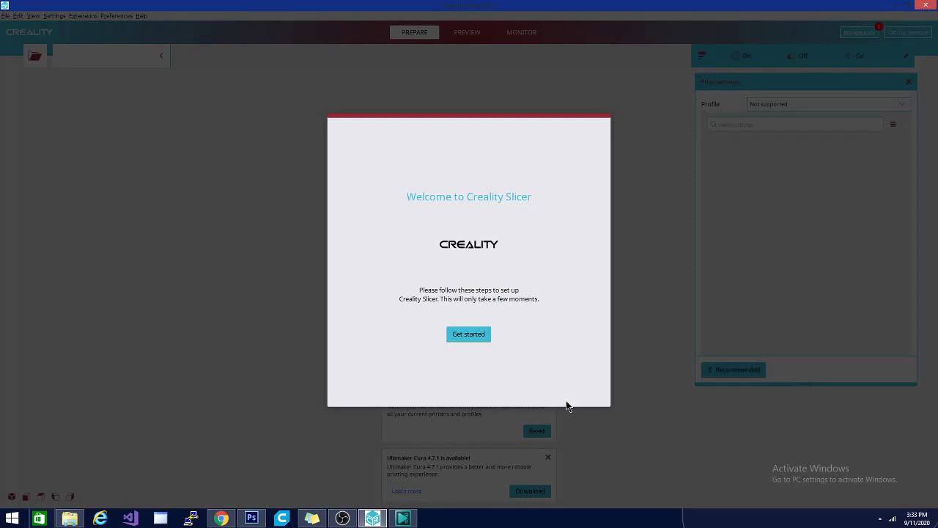
# - Start the Creality Slicer first-run setup and accept the user agreement
pyautogui.click(466, 342)
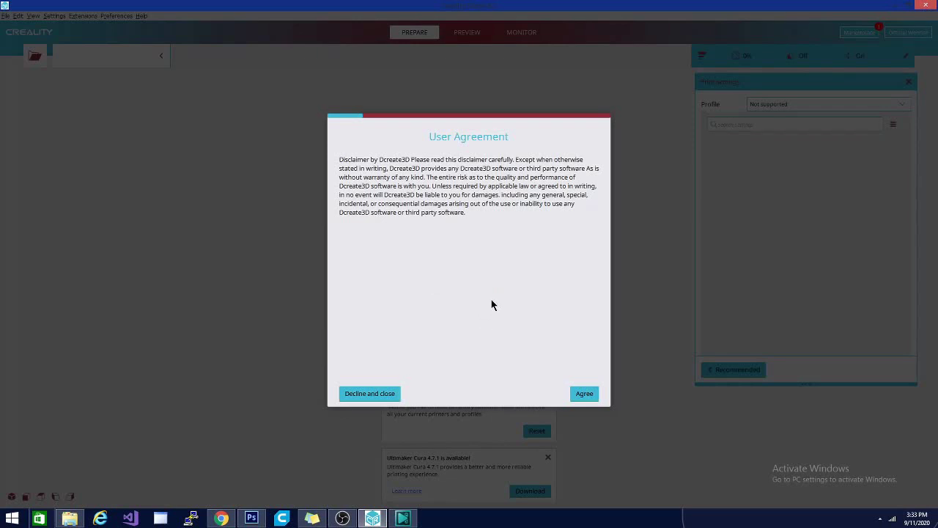
pyautogui.click(584, 395)
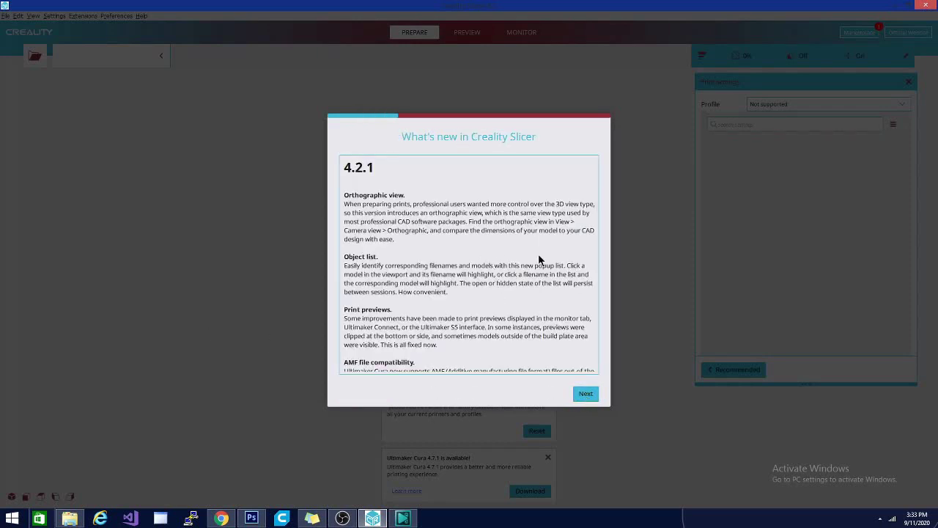
# - Read through the release notes for what is new in Creality Slicer, then return to their beginning
pyautogui.scroll(-15, 486, 254)
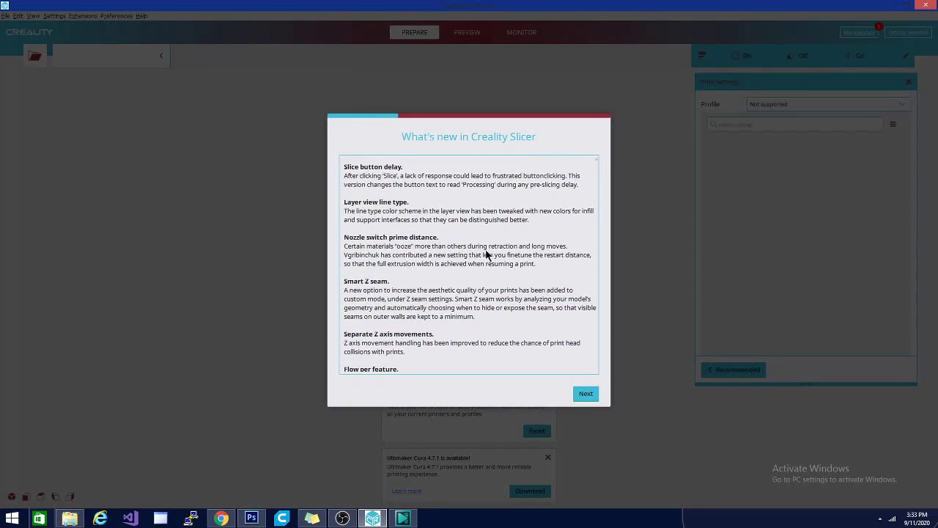
pyautogui.scroll(-15, 486, 255)
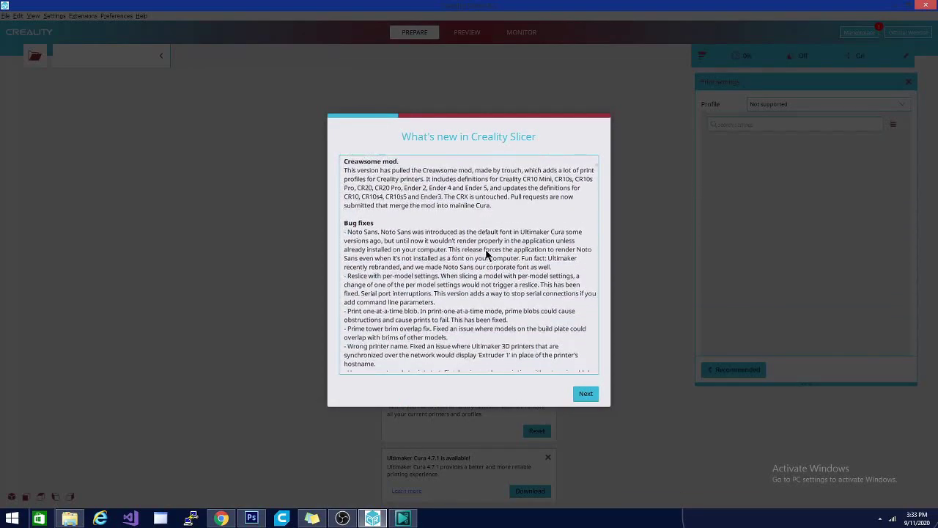
pyautogui.scroll(-5, 486, 254)
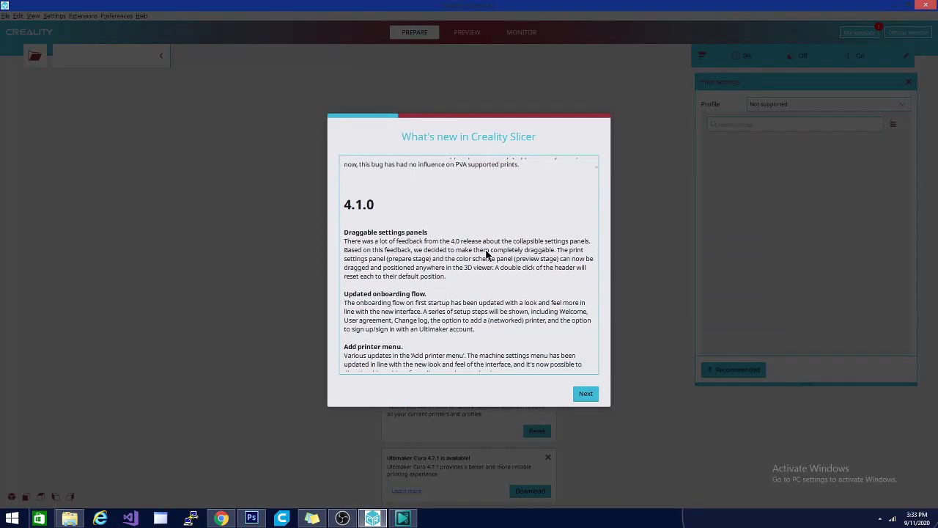
pyautogui.scroll(20, 486, 254)
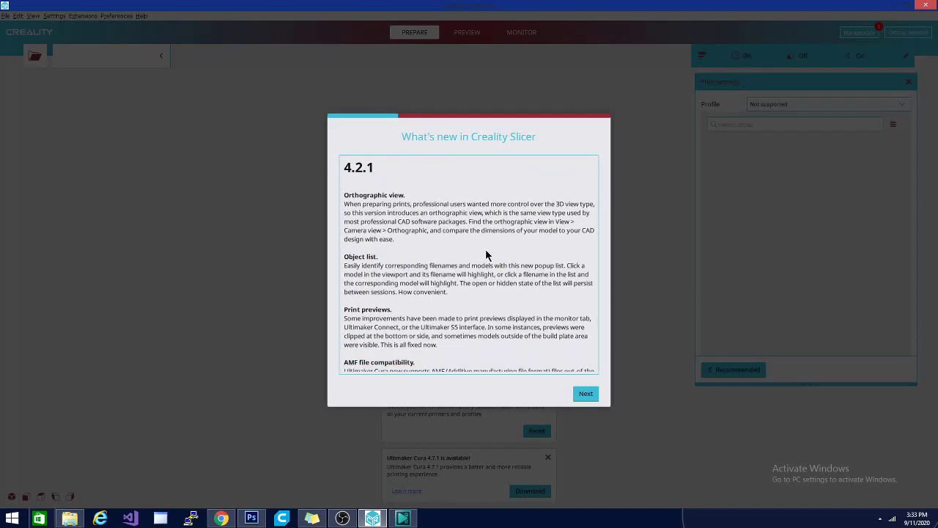
pyautogui.scroll(-5, 486, 254)
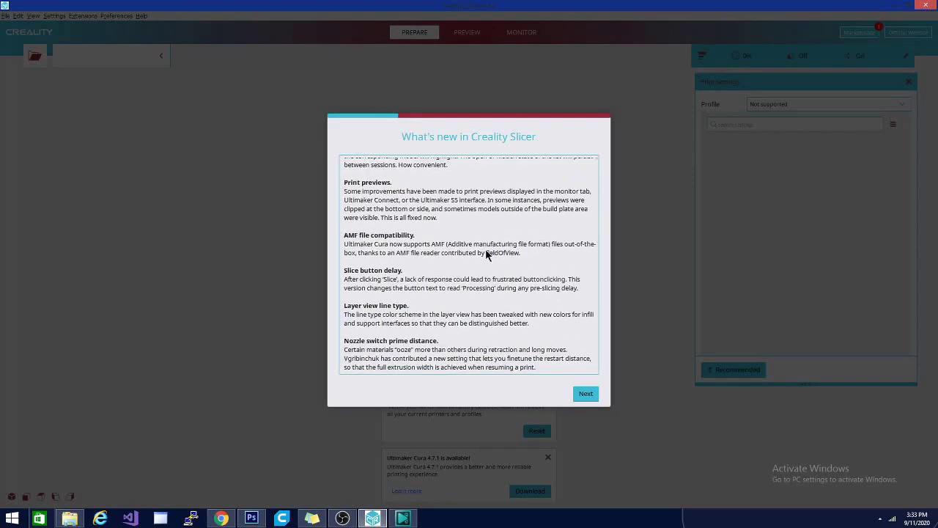
pyautogui.scroll(-1, 486, 255)
pyautogui.scroll(-2, 486, 254)
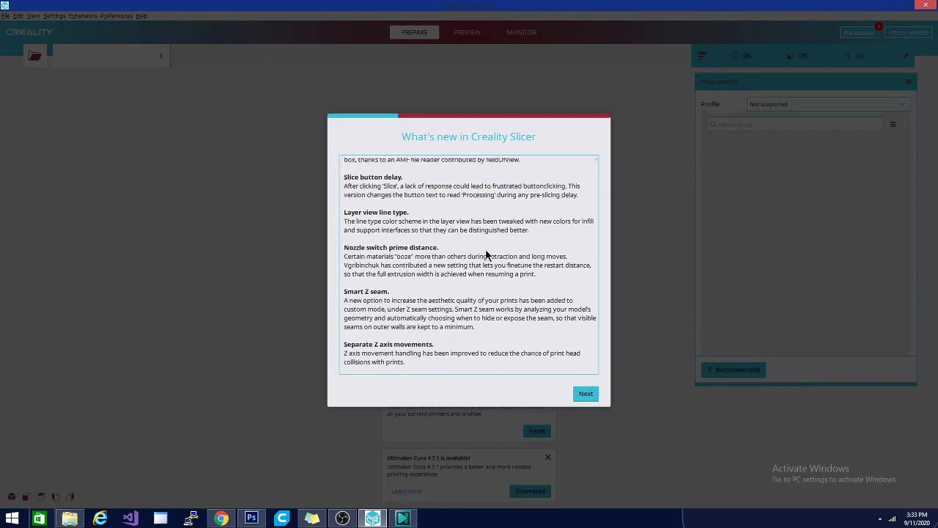
pyautogui.scroll(-2, 486, 255)
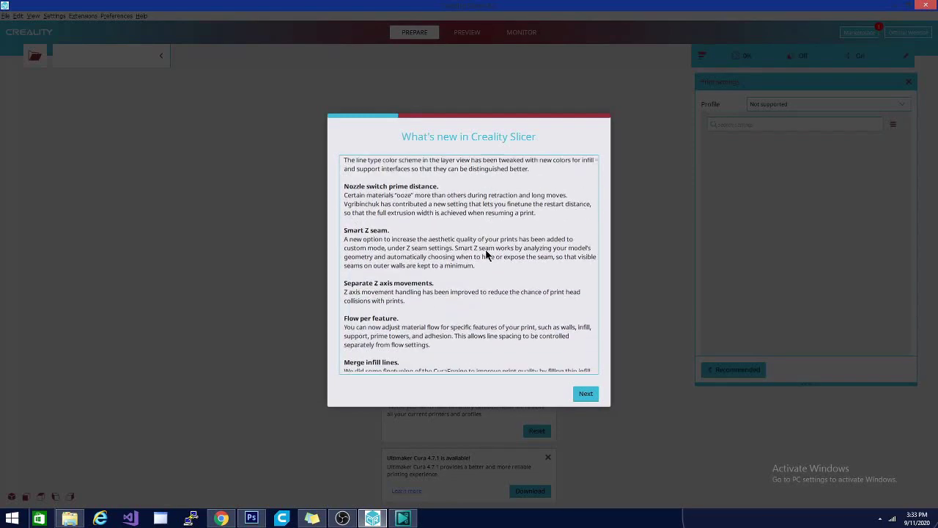
pyautogui.scroll(12, 496, 292)
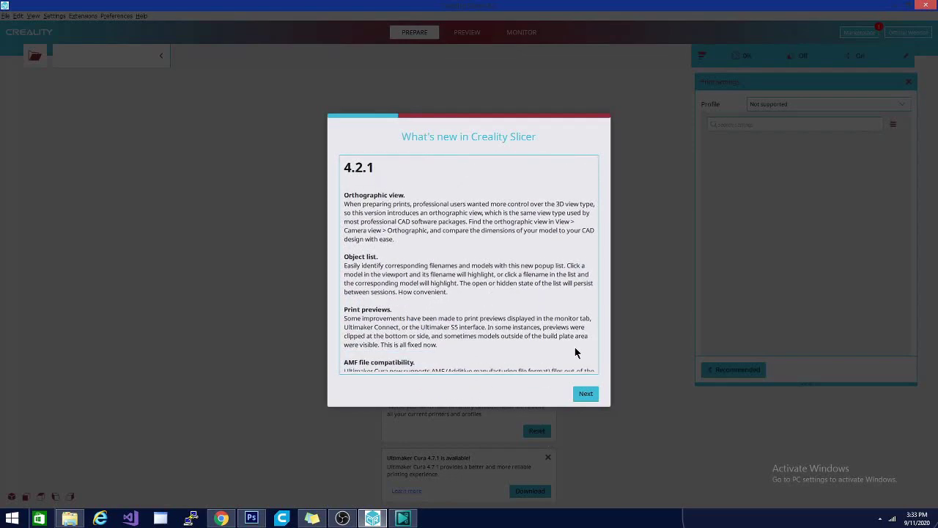
# - Continue past the release notes and data collection notice, and choose Ender 3/Ender 3Pro/Ender 3 3S as the printer
pyautogui.click(586, 394)
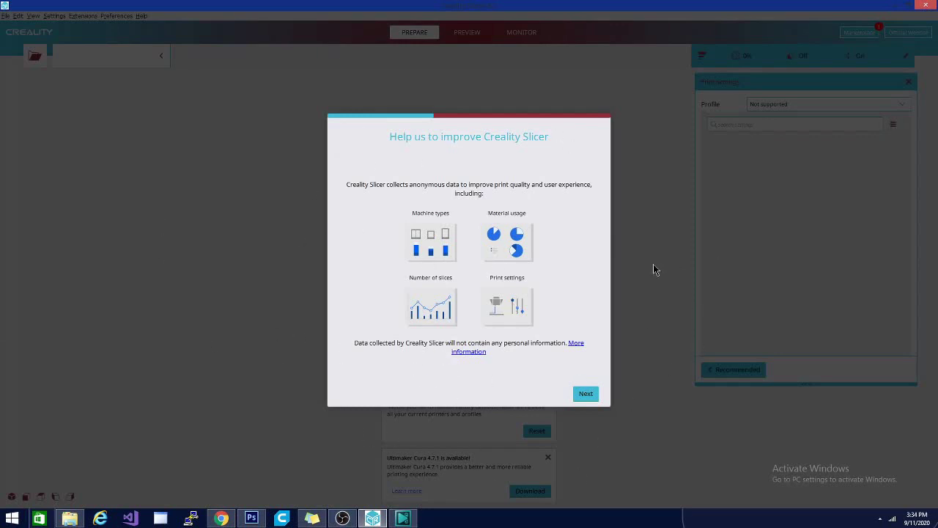
pyautogui.click(586, 396)
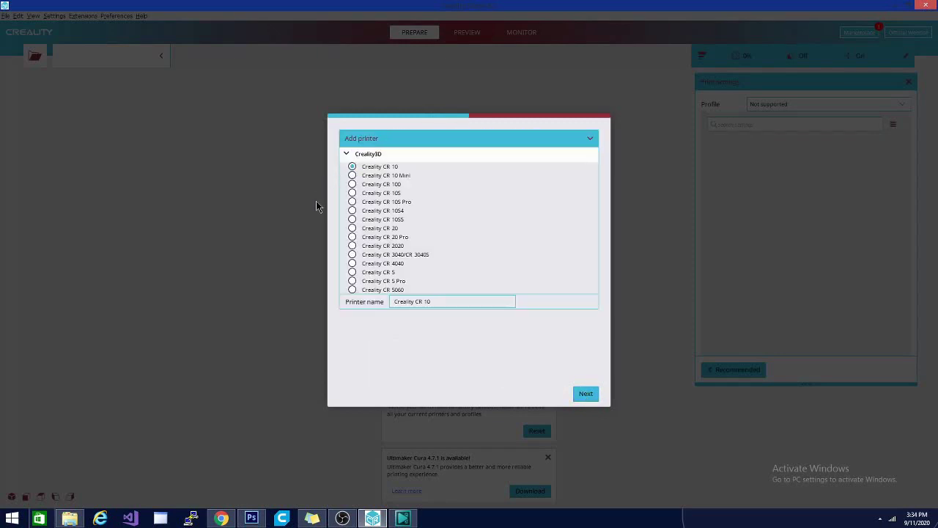
pyautogui.scroll(-5, 425, 215)
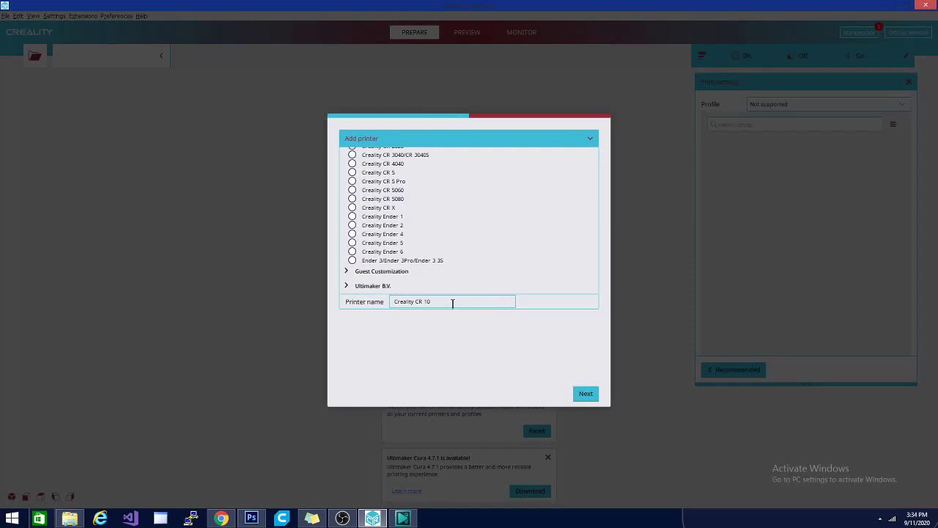
pyautogui.click(353, 261)
# - Name the printer "Ender 3 v2", add it, and finish the setup wizard
pyautogui.moveTo(496, 298); pyautogui.dragTo(278, 288)
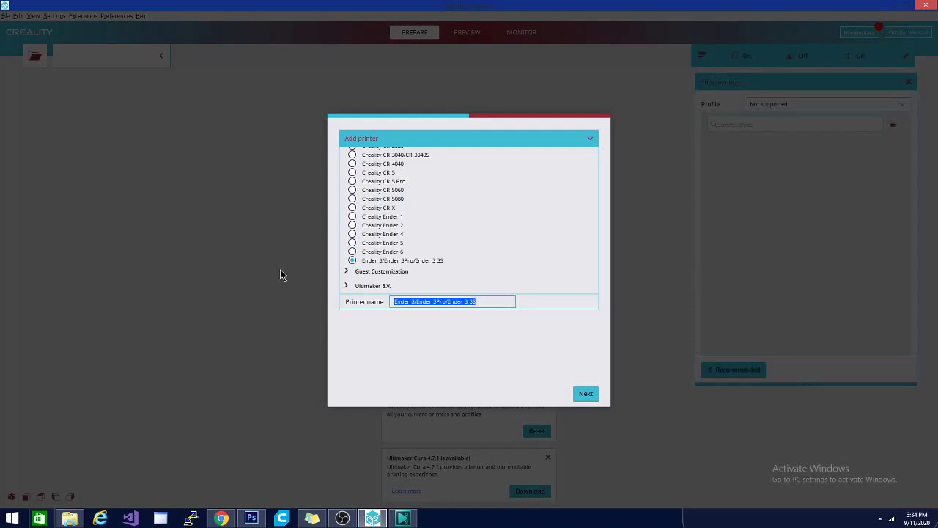
pyautogui.write('Ender')
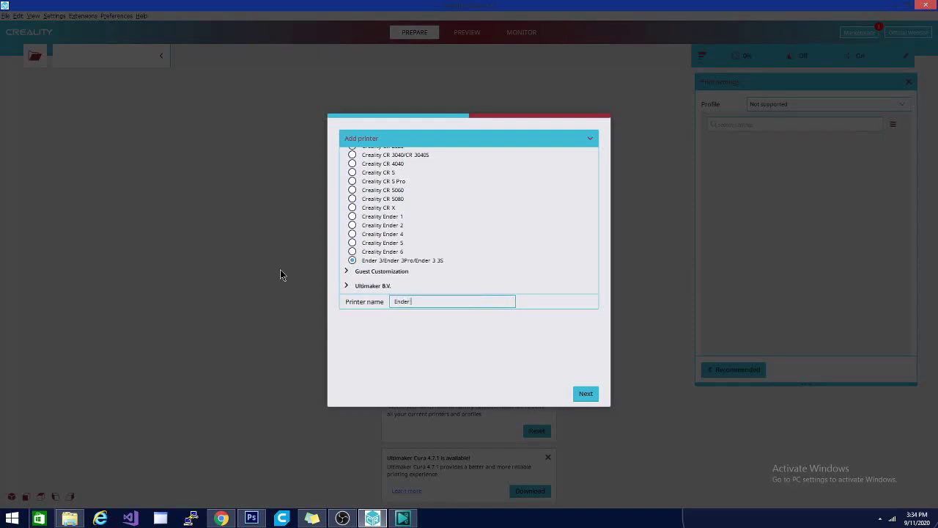
pyautogui.write(' 3 v2')
pyautogui.click(579, 393)
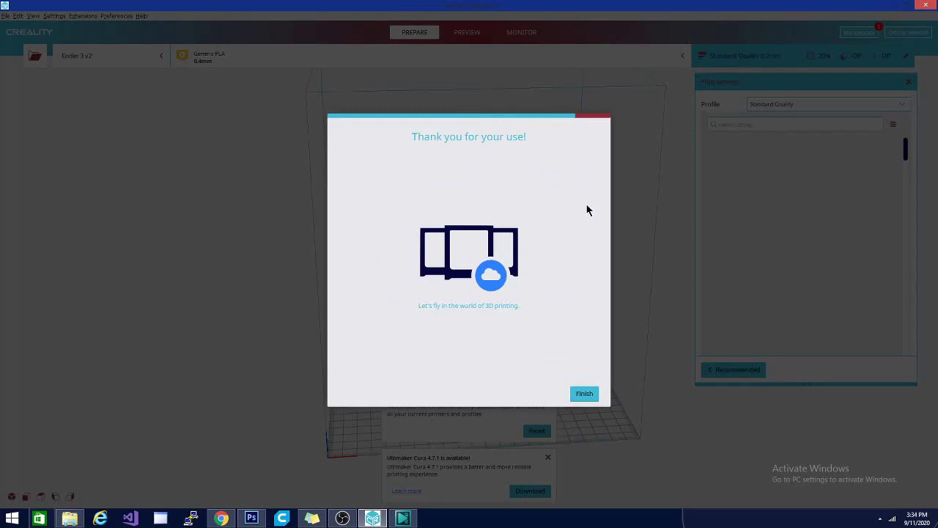
pyautogui.click(573, 395)
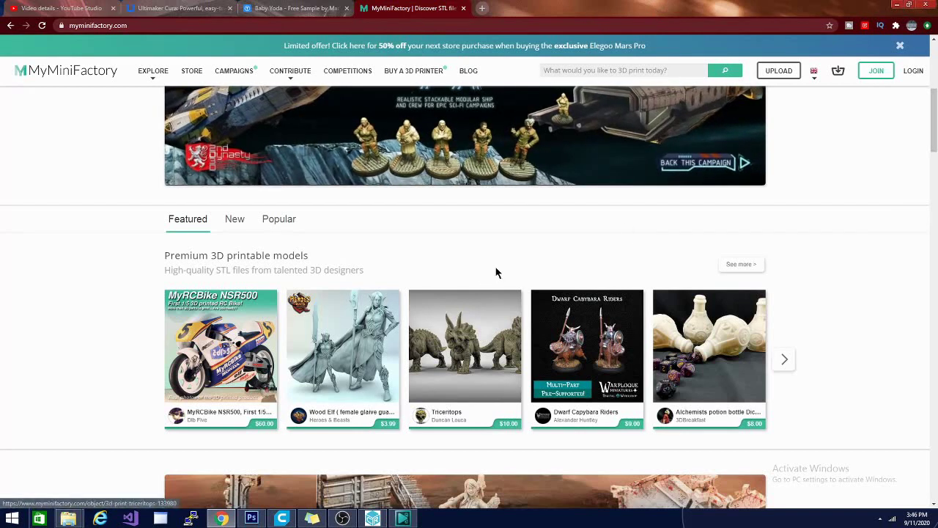
# - Look through the 3D model sections on the MyMiniFactory home page, down to the RC cars and Customizers
pyautogui.scroll(-5, 652, 346)
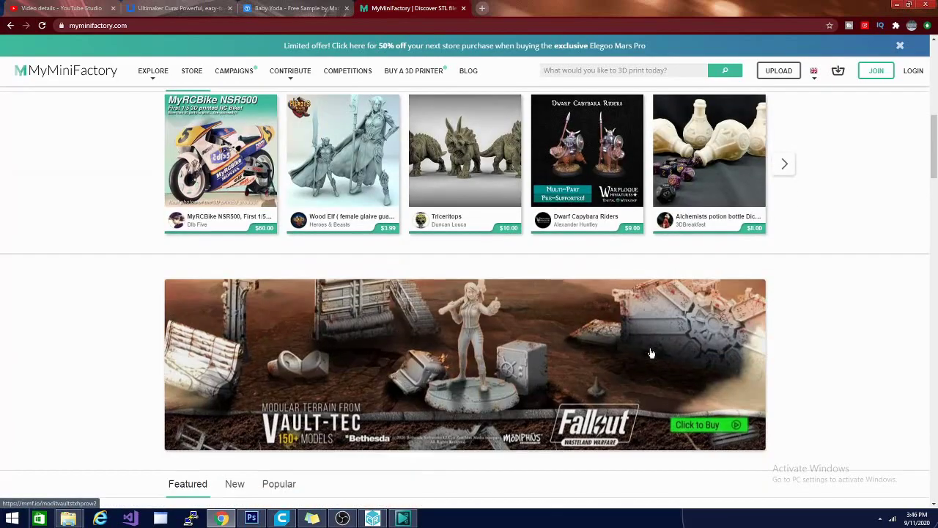
pyautogui.scroll(-2, 650, 347)
pyautogui.scroll(-4, 553, 392)
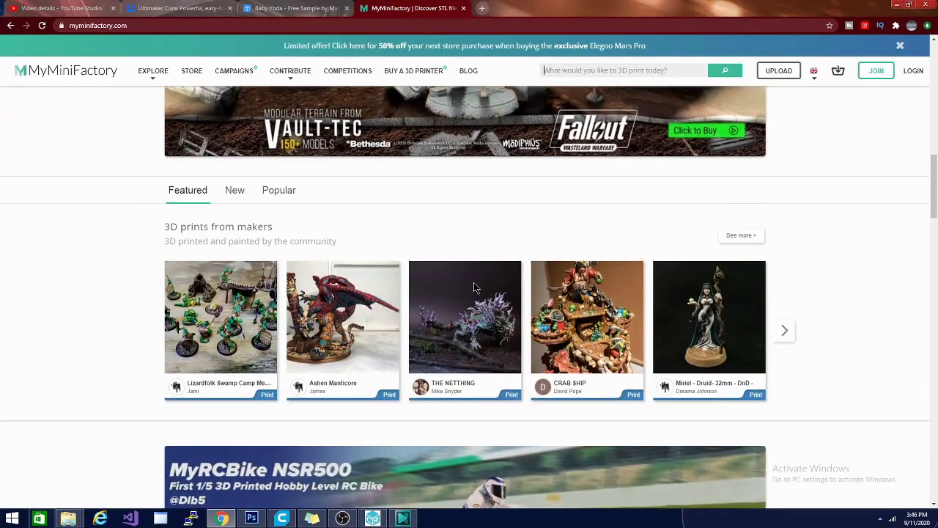
pyautogui.scroll(-3, 561, 420)
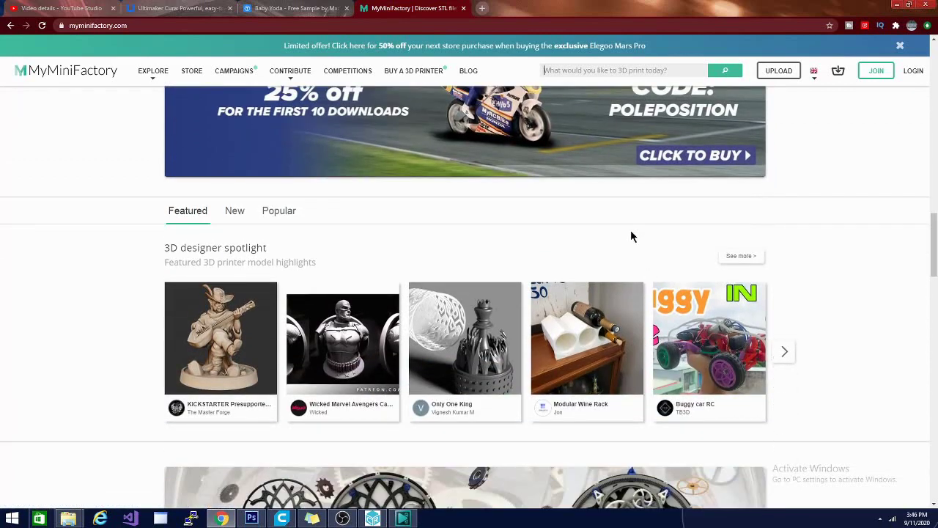
pyautogui.scroll(-1, 589, 243)
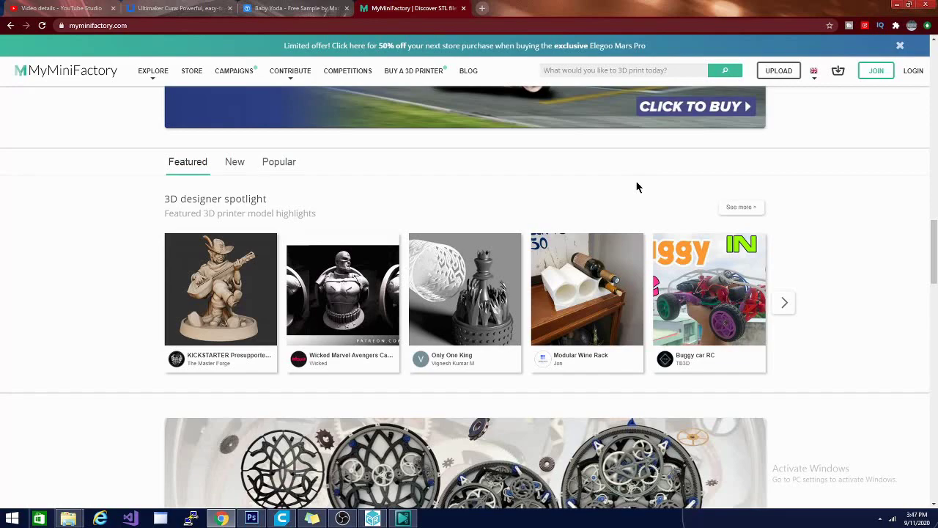
pyautogui.scroll(-3, 629, 268)
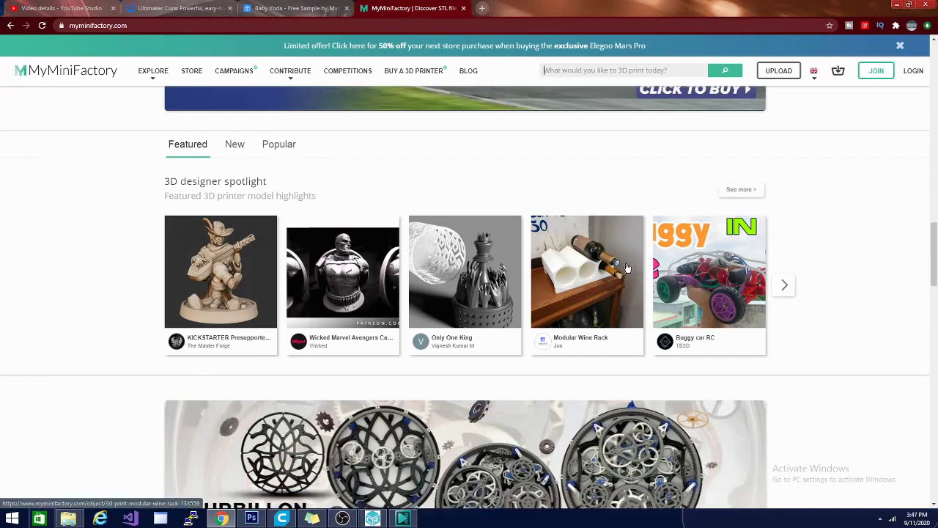
pyautogui.scroll(-5, 629, 273)
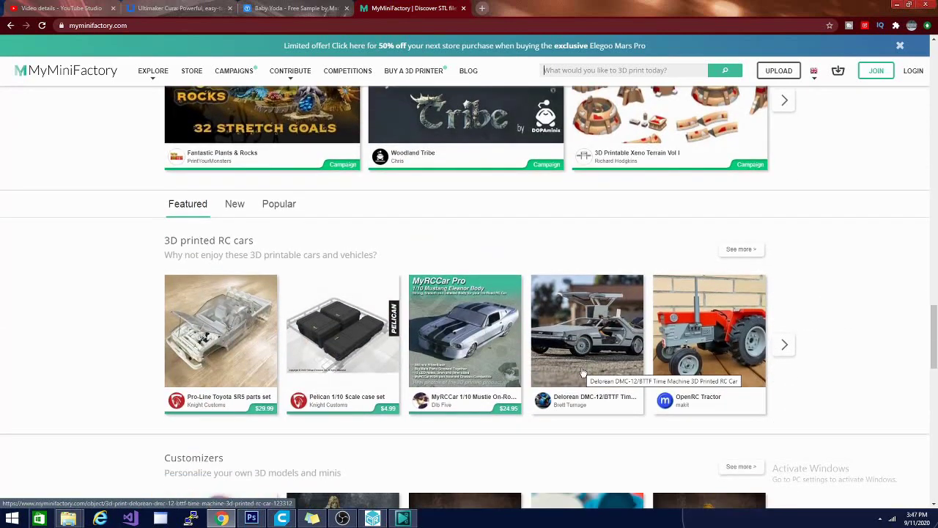
pyautogui.scroll(-2, 583, 372)
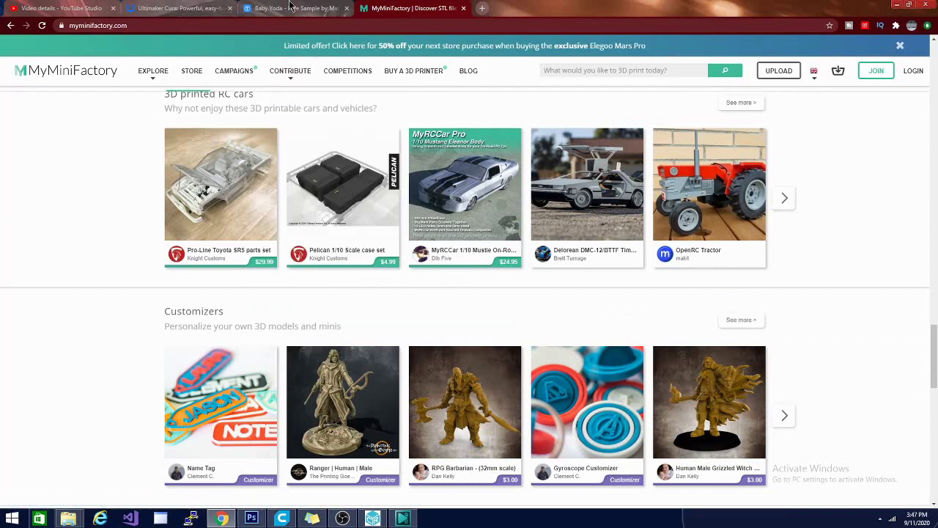
# - Switch to the open Thingiverse page, dismiss the download window, and go to the thingiverse.com home page
pyautogui.click(290, 7)
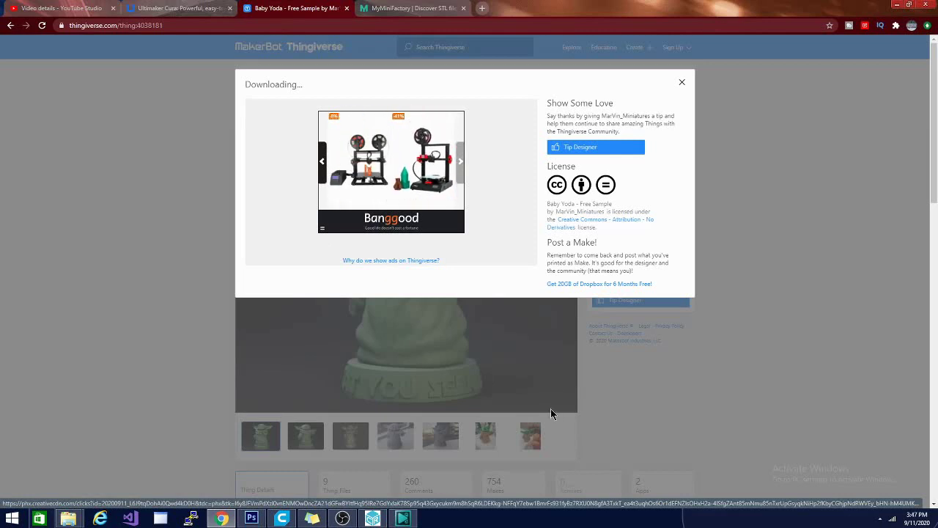
pyautogui.click(682, 85)
pyautogui.click(193, 25)
pyautogui.write('t')
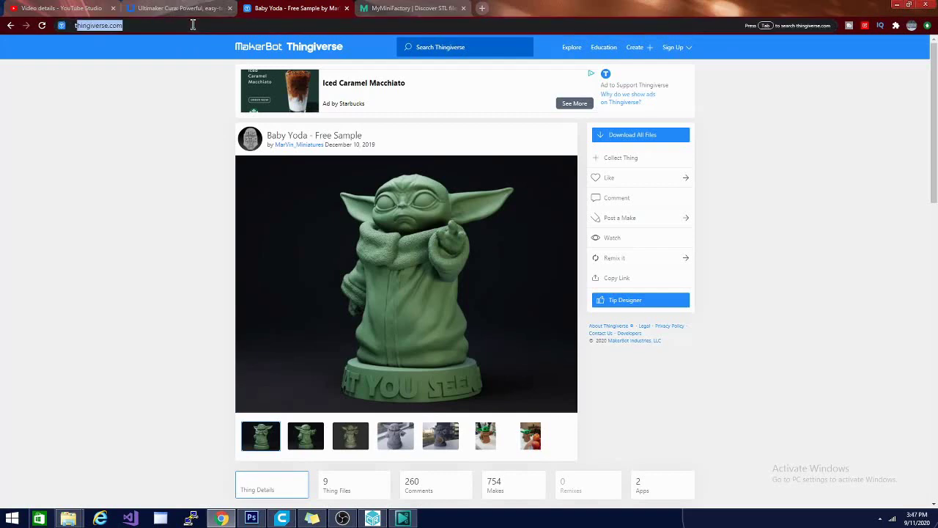
pyautogui.write('hing')
pyautogui.press('Return')
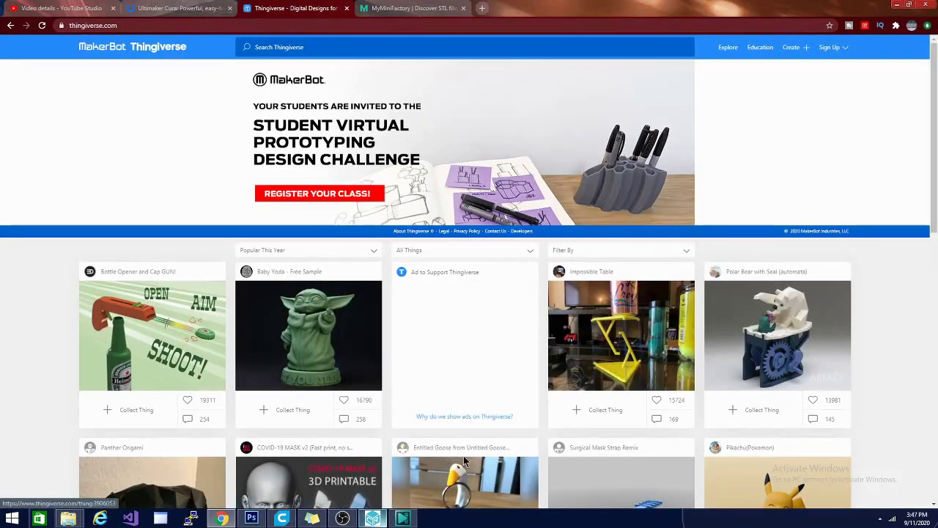
# - Open the "Baby Yoda - Free Sample" model and view the photos of the printed figures in its gallery
pyautogui.click(291, 332)
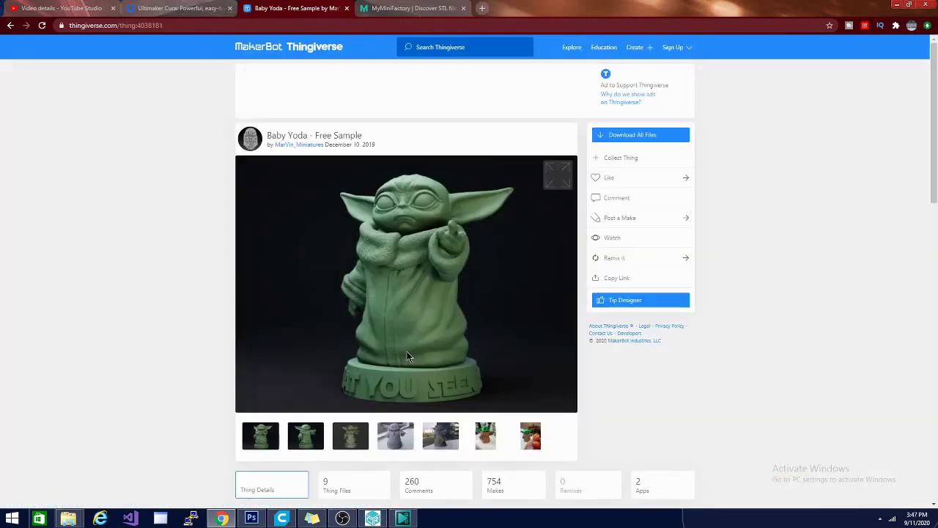
pyautogui.click(395, 436)
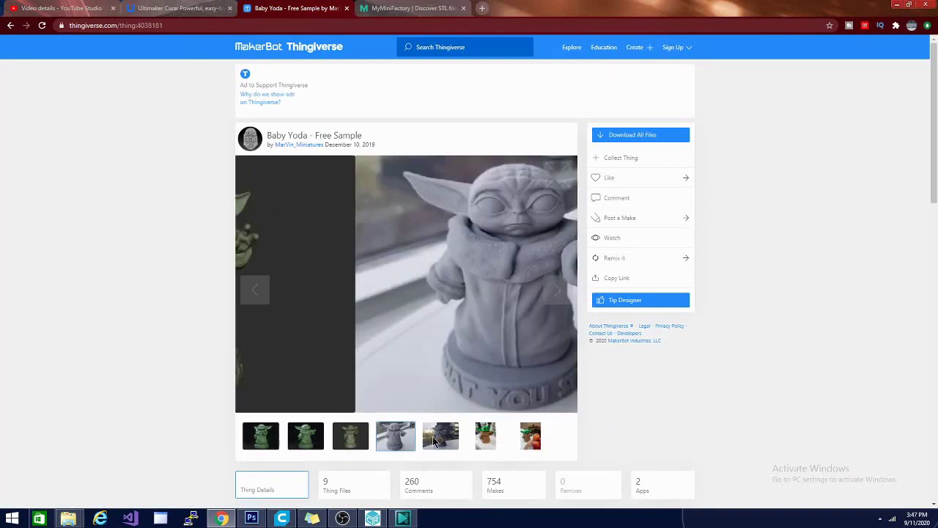
pyautogui.click(439, 436)
pyautogui.click(487, 438)
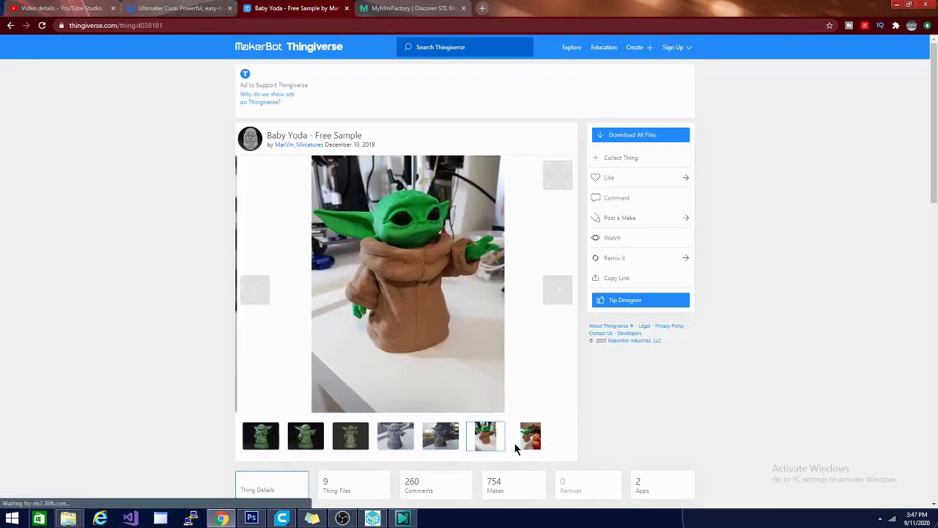
pyautogui.click(521, 444)
pyautogui.click(432, 434)
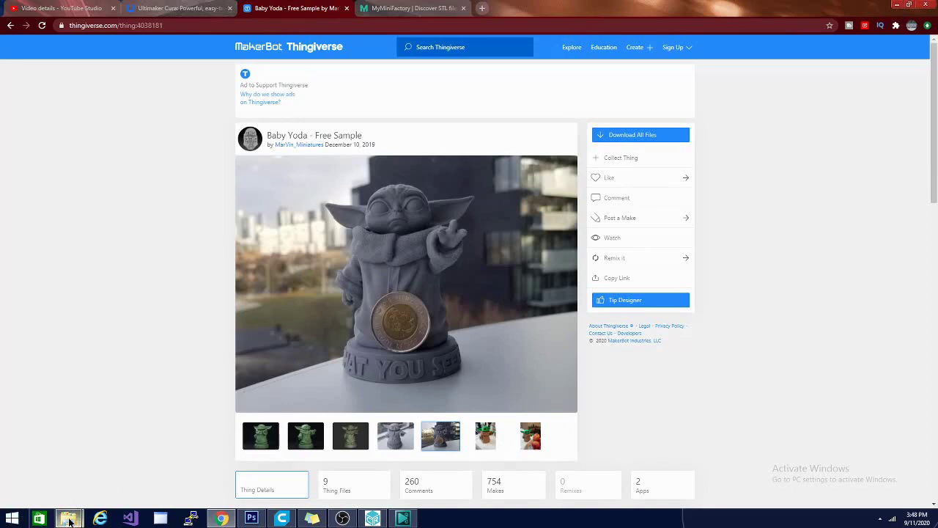
# - Switch to the Downloads folder in File Explorer to view the downloaded Baby Yoda files
pyautogui.moveTo(68, 518)
pyautogui.moveTo(94, 486)
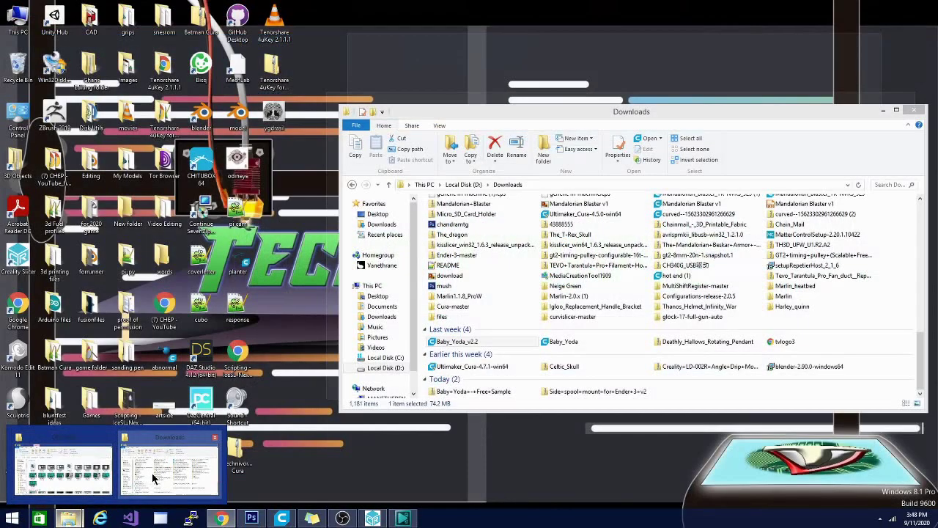
pyautogui.click(152, 476)
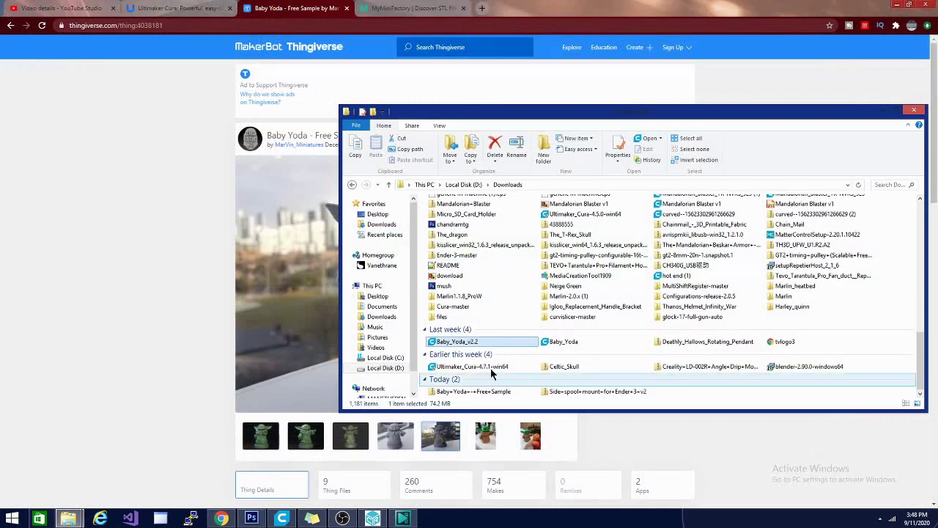
# - Load Baby_Yoda_v2.2 from the Downloads folder onto the build plate in Creality Slicer
pyautogui.click(372, 518)
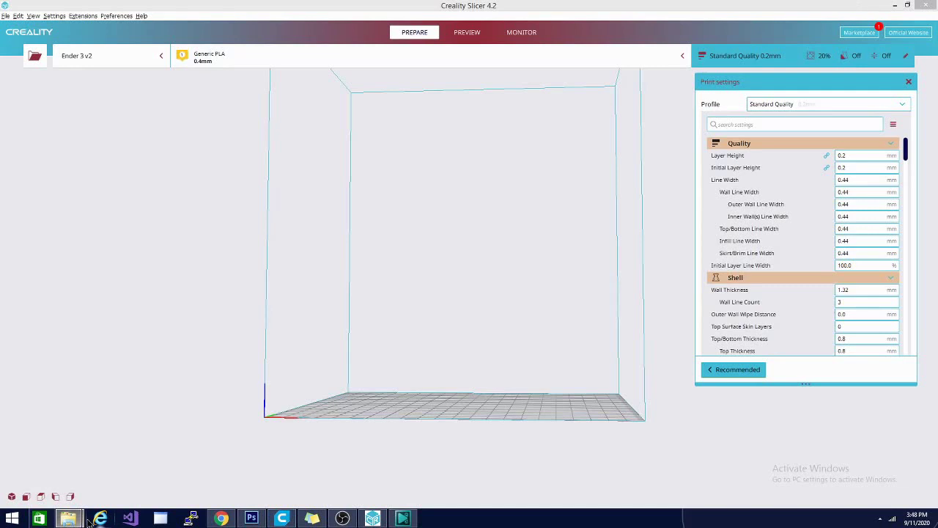
pyautogui.moveTo(68, 518)
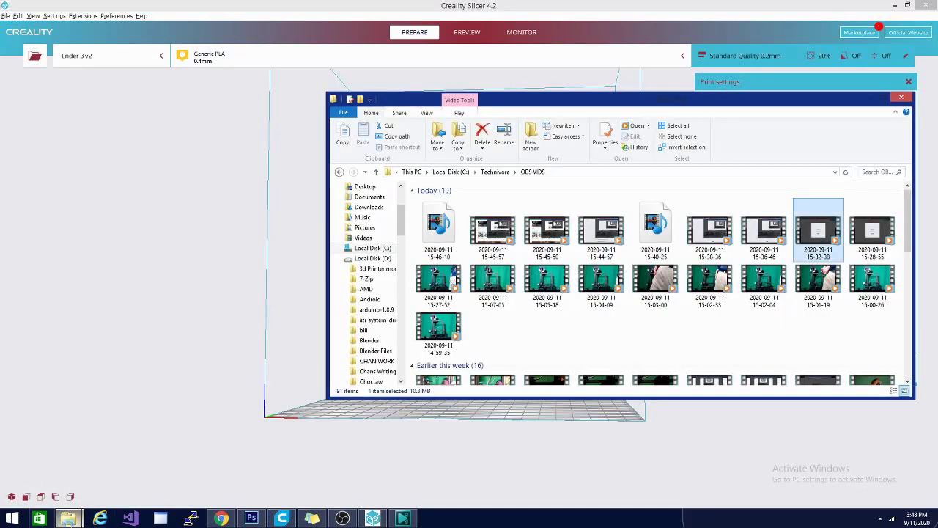
pyautogui.click(155, 490)
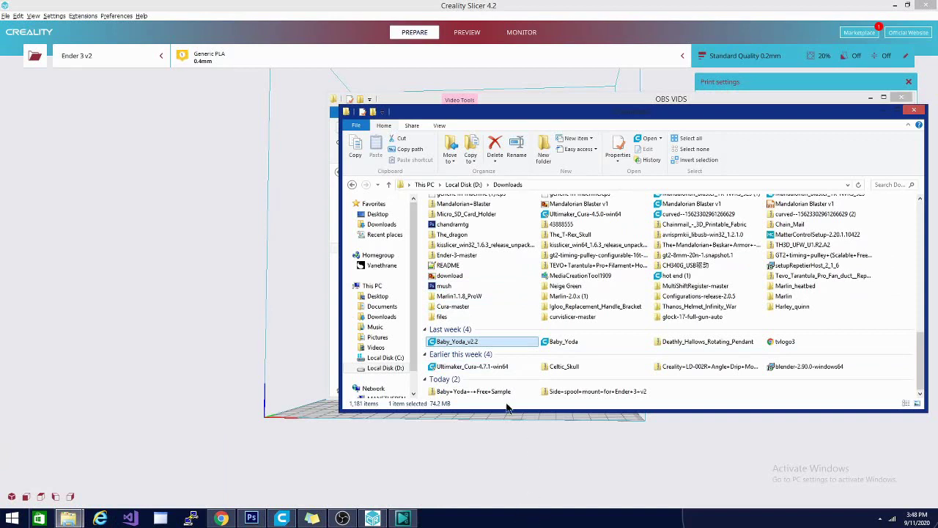
pyautogui.moveTo(463, 343); pyautogui.dragTo(189, 339)
pyautogui.click(249, 467)
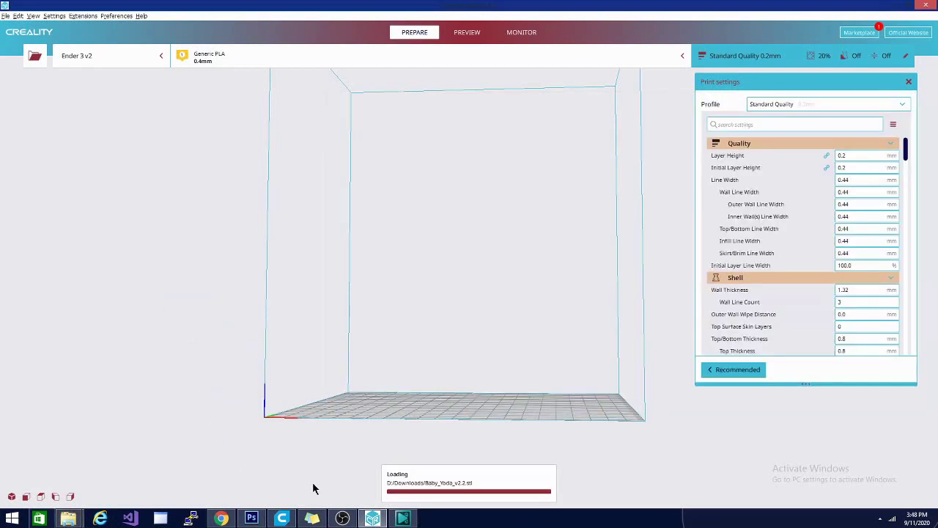
# - Examine the Baby Yoda model on the build plate from the front, back, sides and underside, checking its overhangs
pyautogui.moveTo(368, 381); pyautogui.dragTo(559, 448, button='right')
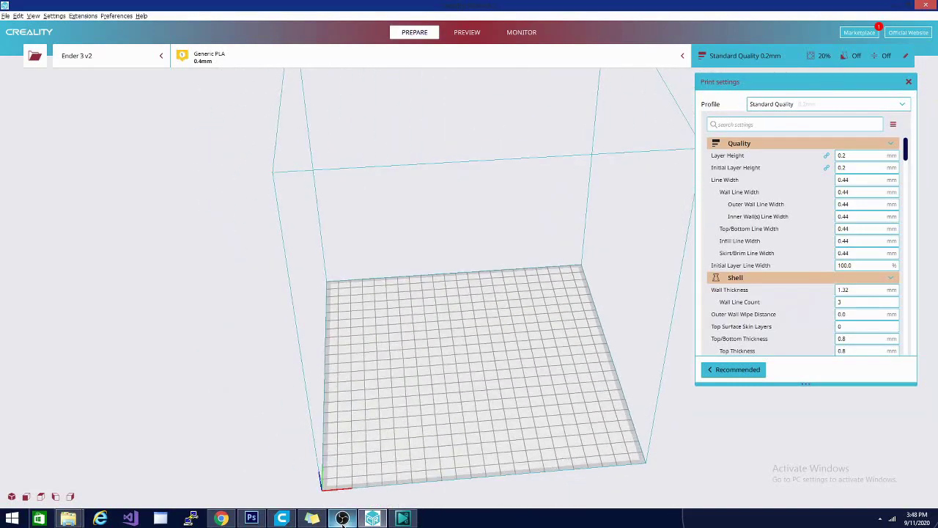
pyautogui.moveTo(342, 520)
pyautogui.moveTo(628, 389); pyautogui.dragTo(637, 326, button='right')
pyautogui.moveTo(401, 324); pyautogui.dragTo(564, 375, button='right')
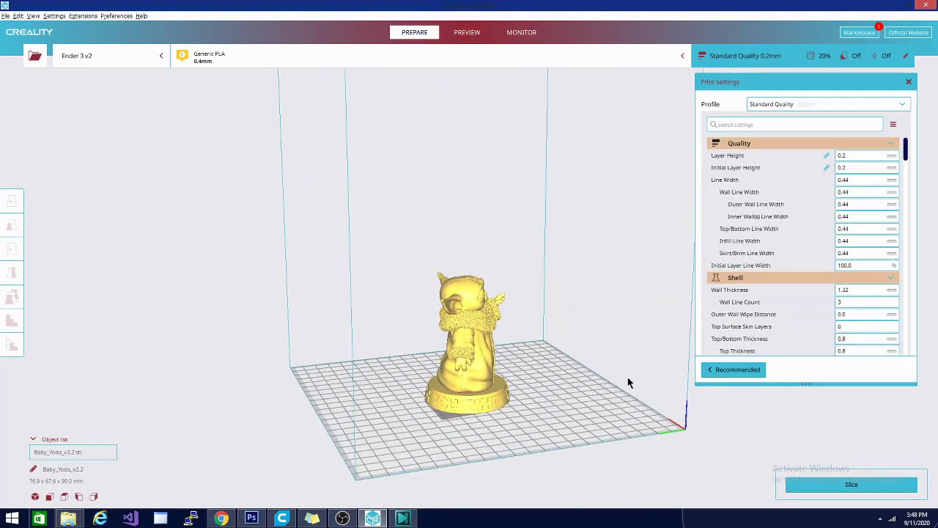
pyautogui.moveTo(628, 382); pyautogui.dragTo(320, 303, button='right')
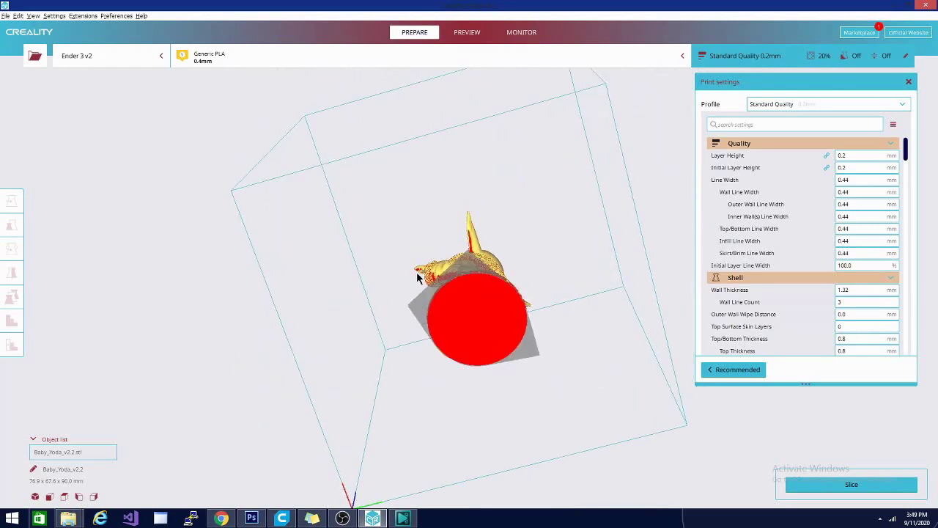
pyautogui.moveTo(416, 277); pyautogui.dragTo(645, 403, button='right')
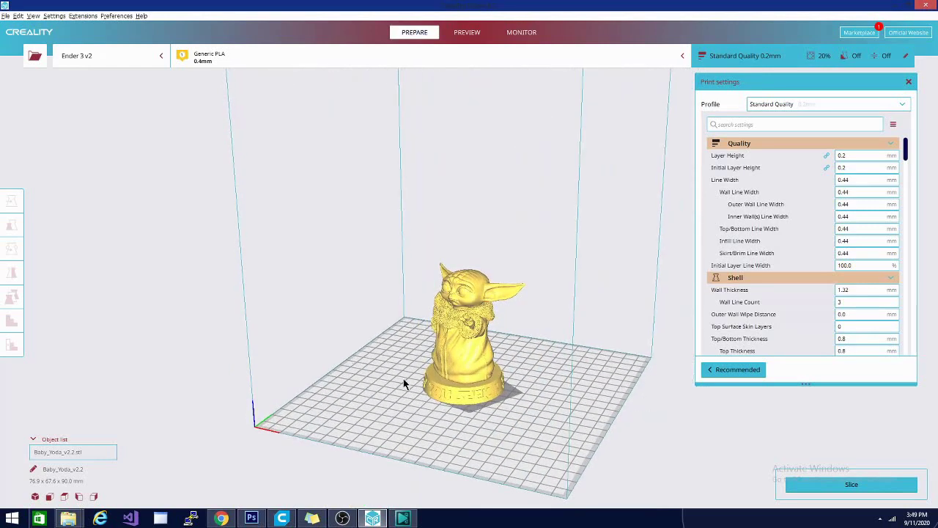
pyautogui.moveTo(403, 384); pyautogui.dragTo(252, 318, button='right')
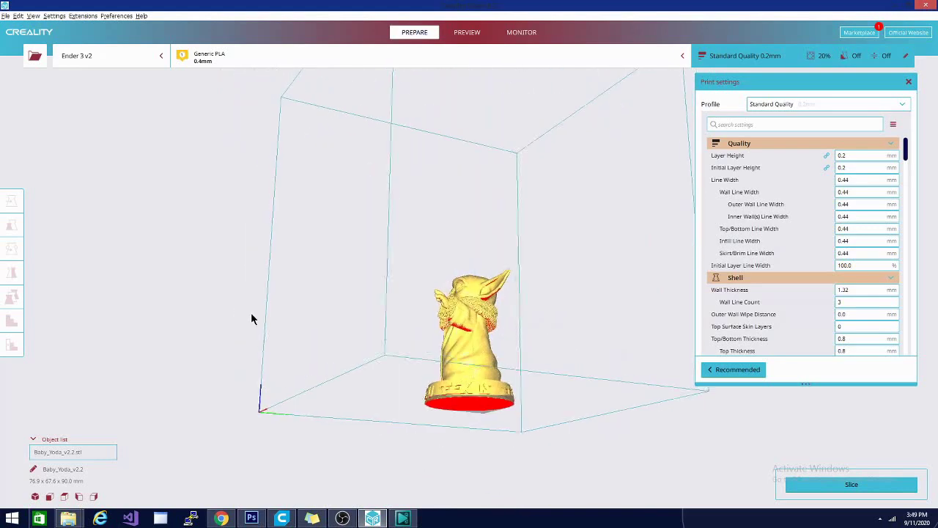
pyautogui.rightClick(522, 321)
pyautogui.click(439, 450)
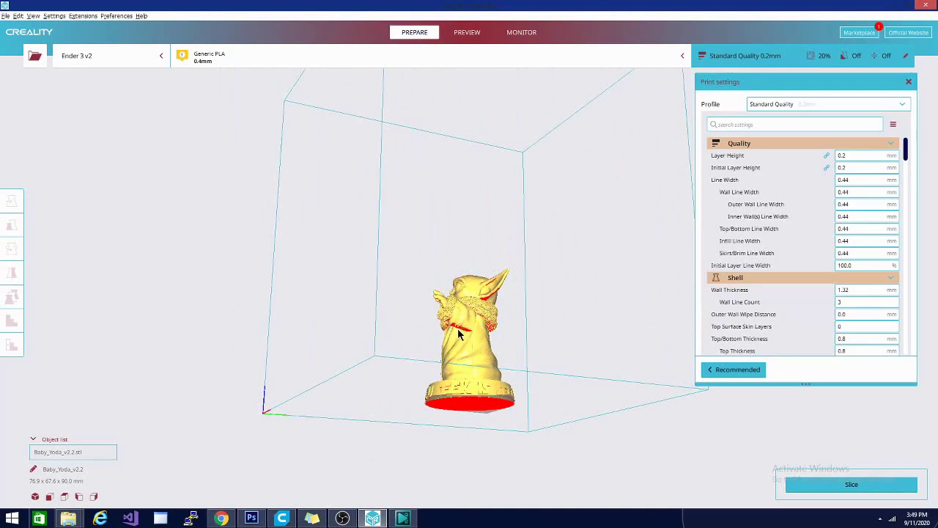
pyautogui.moveTo(390, 399); pyautogui.dragTo(495, 423, button='right')
pyautogui.moveTo(565, 362); pyautogui.dragTo(430, 396, button='right')
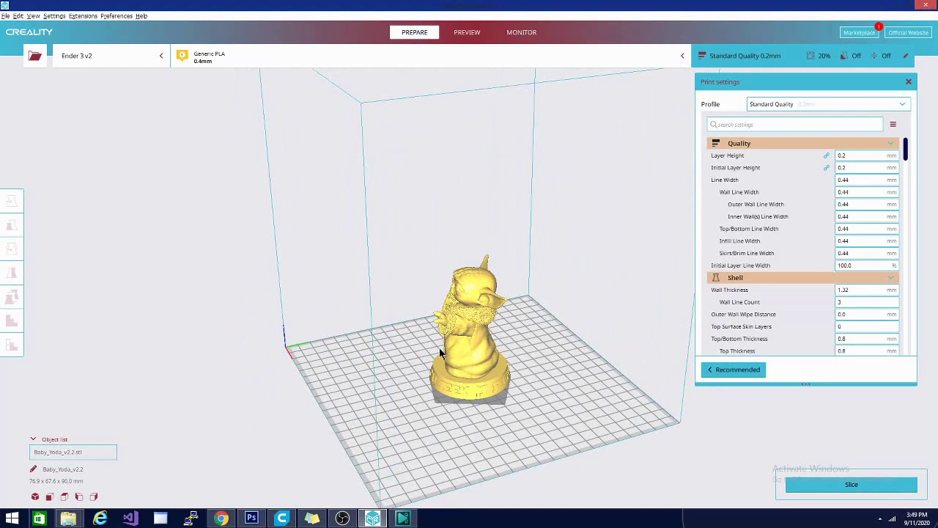
pyautogui.moveTo(440, 349); pyautogui.dragTo(402, 321, button='right')
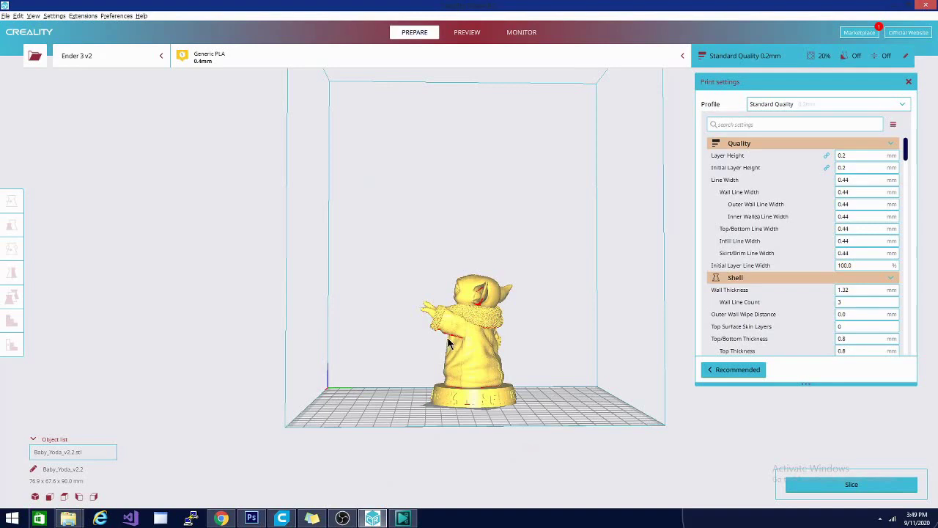
pyautogui.moveTo(369, 410); pyautogui.dragTo(620, 469, button='right')
pyautogui.moveTo(388, 423); pyautogui.dragTo(580, 418, button='right')
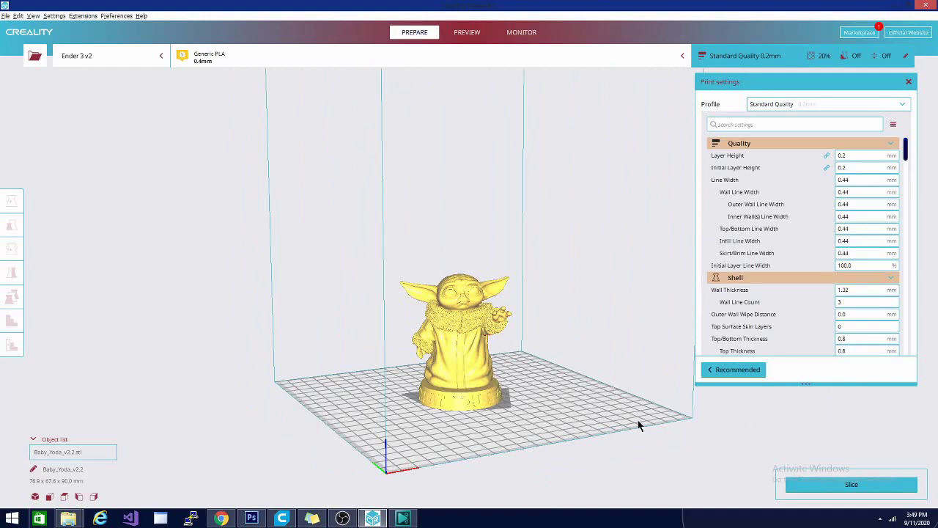
pyautogui.moveTo(594, 415); pyautogui.dragTo(482, 424, button='right')
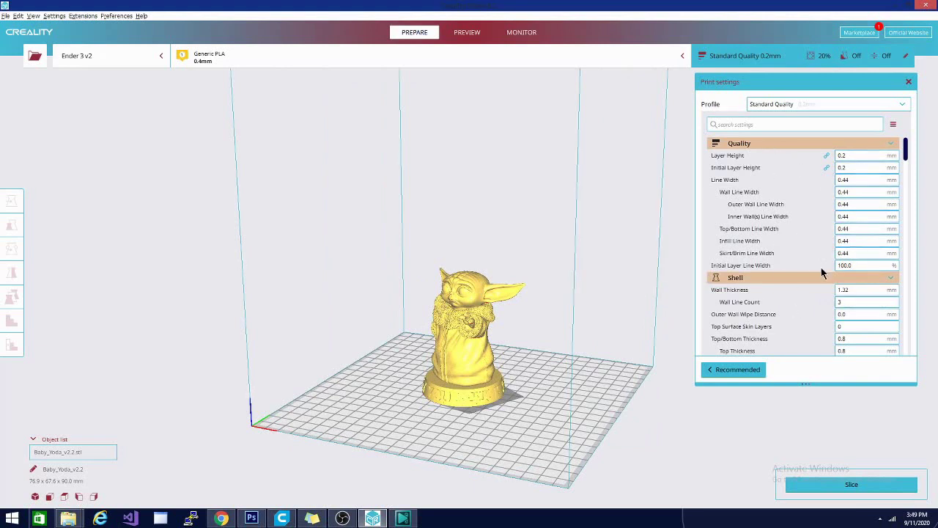
# - Check the Quality and Shell print settings and slice the Baby Yoda model with the Standard Quality 0.2mm profile
pyautogui.moveTo(804, 231)
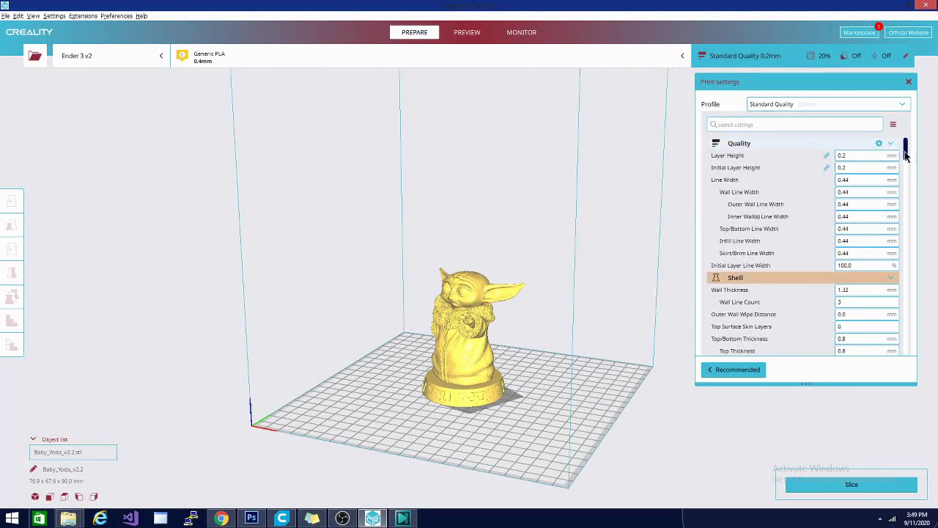
pyautogui.moveTo(858, 155)
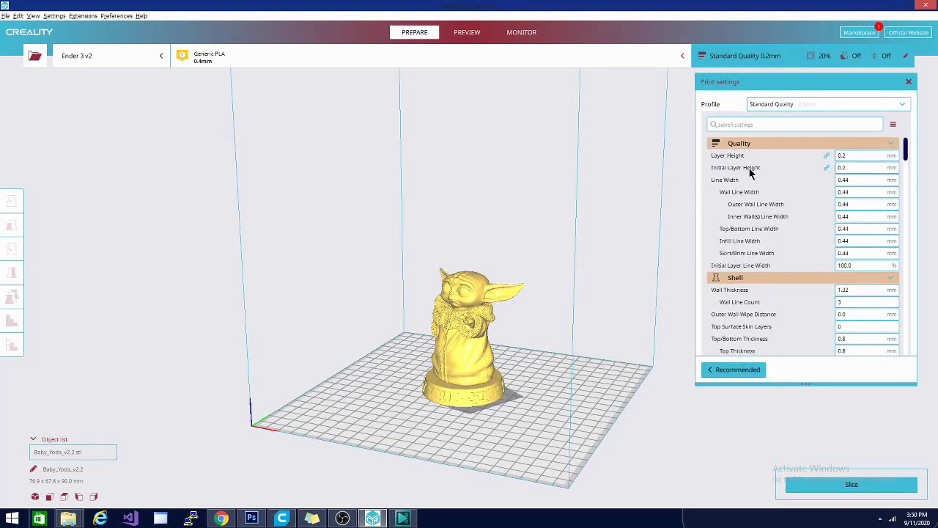
pyautogui.moveTo(767, 170)
pyautogui.moveTo(838, 339)
pyautogui.moveTo(820, 242)
pyautogui.moveTo(805, 357)
pyautogui.scroll(-3, 830, 269)
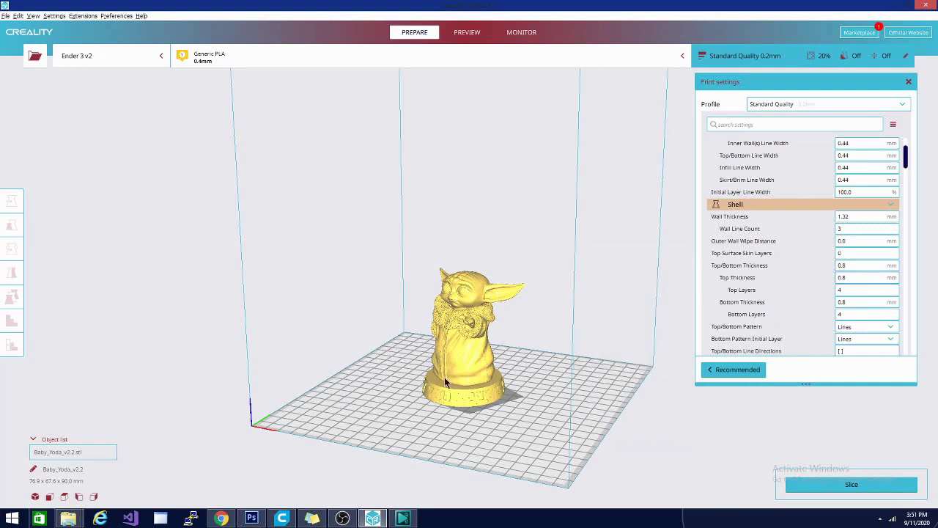
pyautogui.click(827, 487)
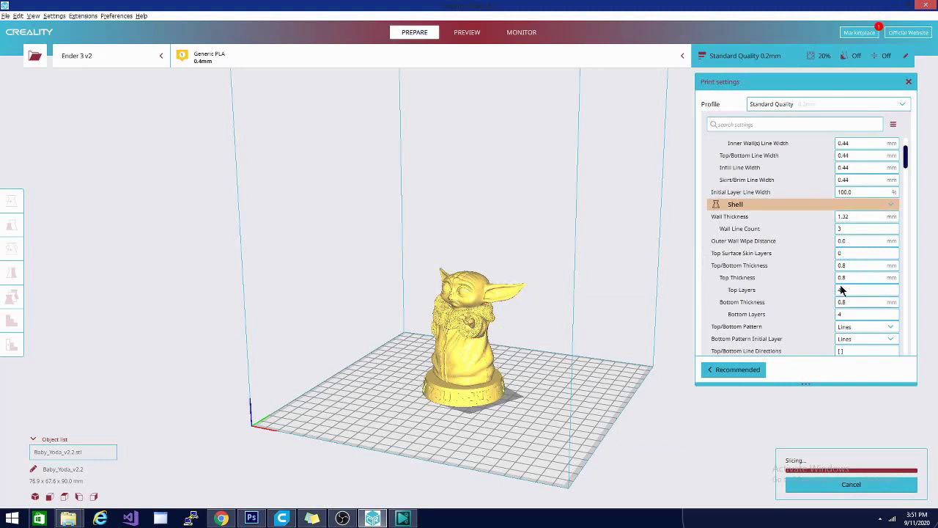
# - Review the Wall Line Count, Infill Density and Infill Pattern options, and show the sliced model in the layer preview
pyautogui.click(844, 230)
pyautogui.moveTo(805, 231); pyautogui.dragTo(835, 230)
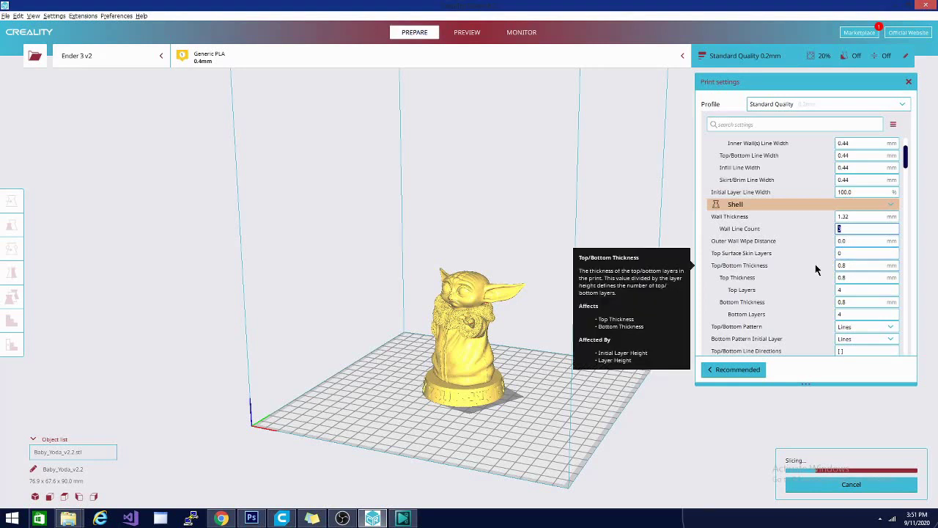
pyautogui.scroll(-8, 812, 278)
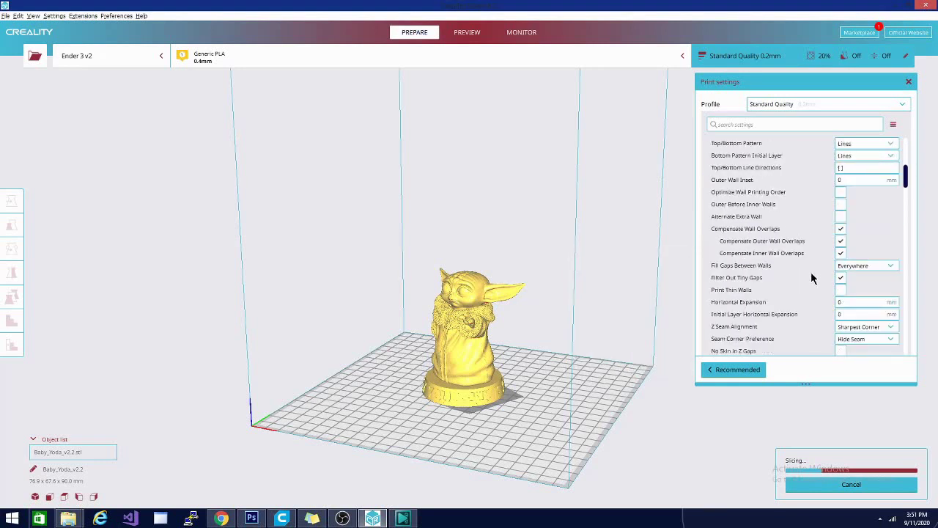
pyautogui.scroll(-3, 812, 278)
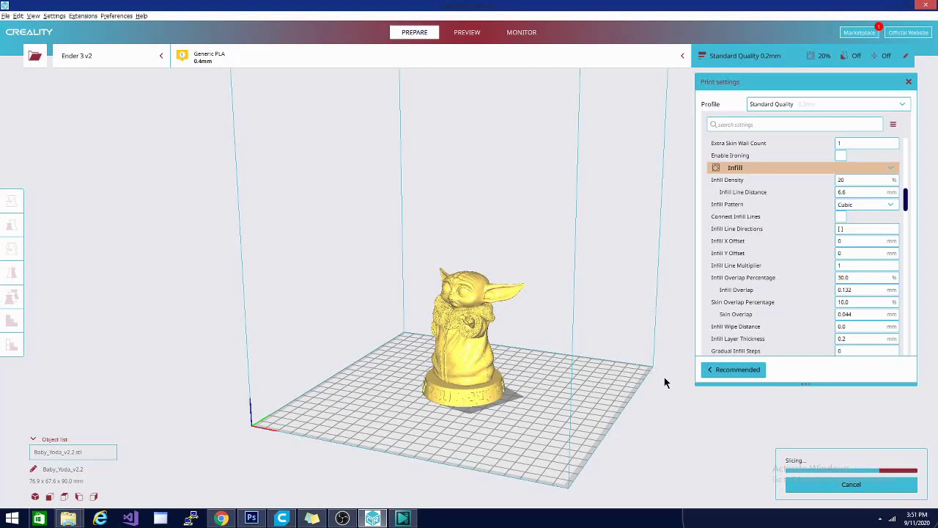
pyautogui.moveTo(857, 180); pyautogui.dragTo(794, 175)
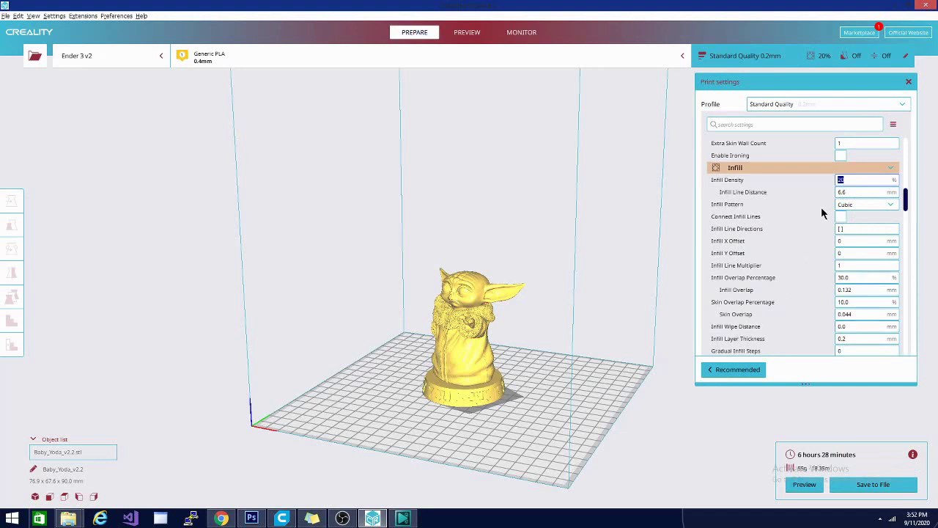
pyautogui.click(865, 204)
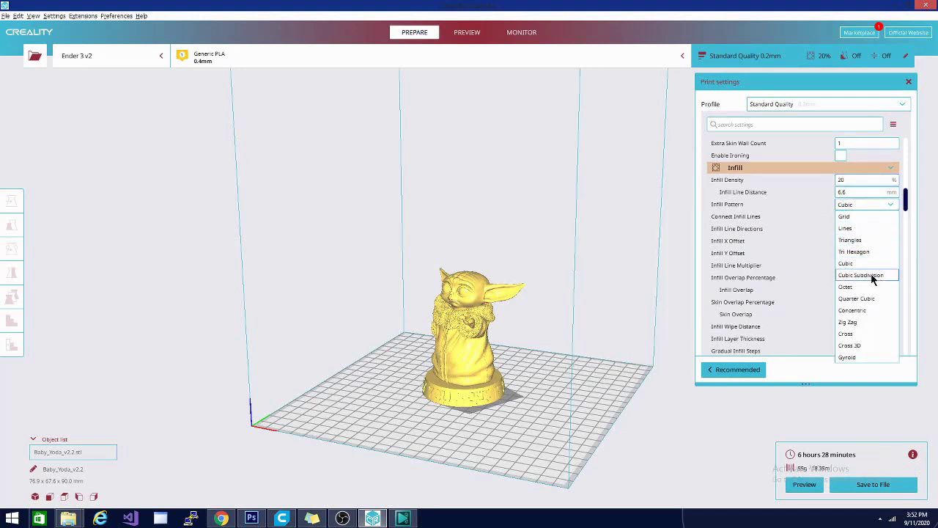
pyautogui.click(620, 288)
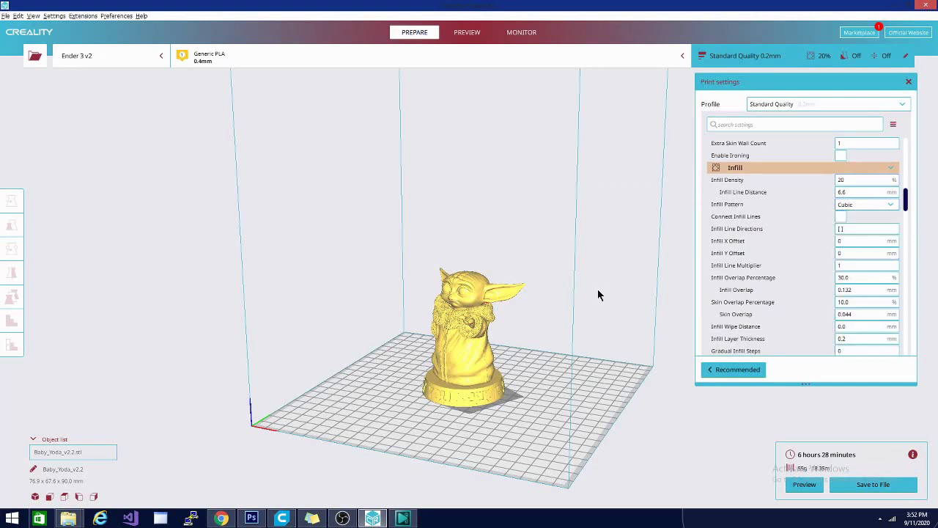
pyautogui.click(481, 35)
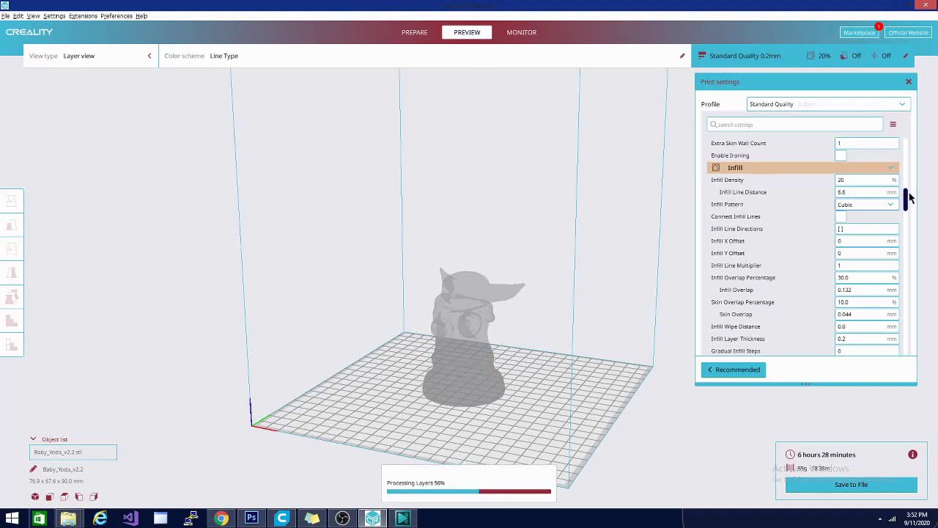
# - Set the Default Printing Temperature in the Material settings to 210 °C
pyautogui.moveTo(909, 199); pyautogui.dragTo(904, 218)
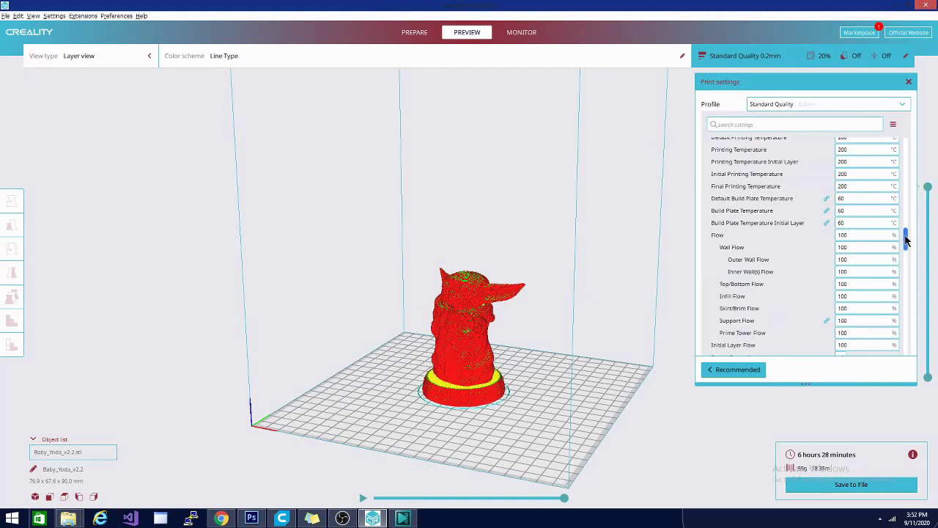
pyautogui.scroll(4, 907, 233)
pyautogui.scroll(-2, 910, 240)
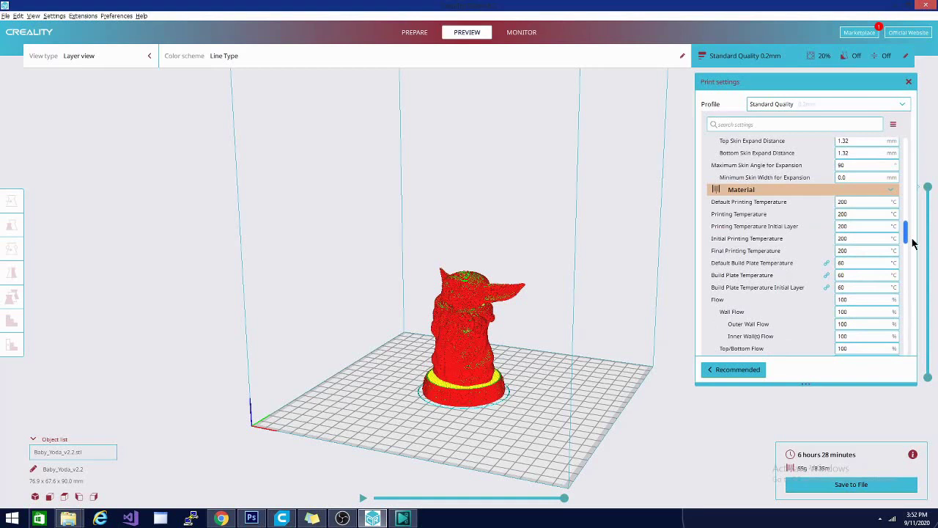
pyautogui.scroll(-1, 830, 216)
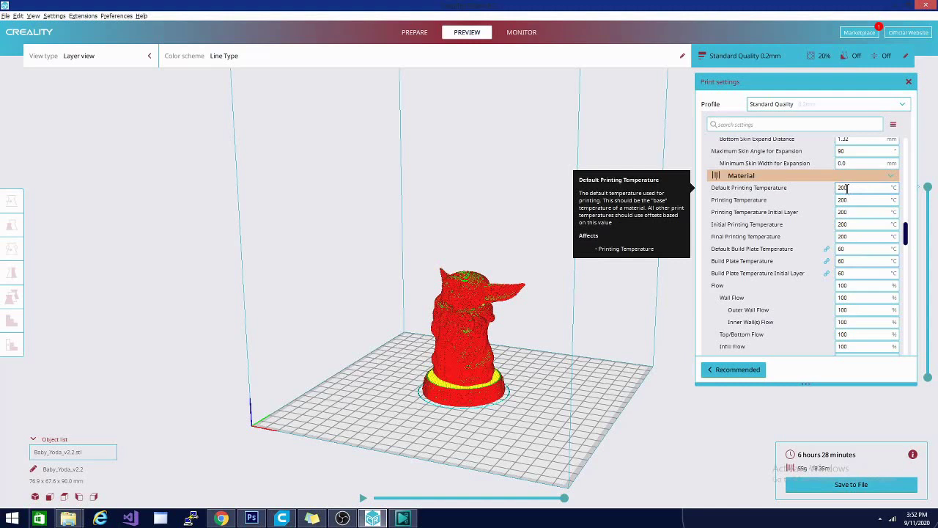
pyautogui.doubleClick(843, 188)
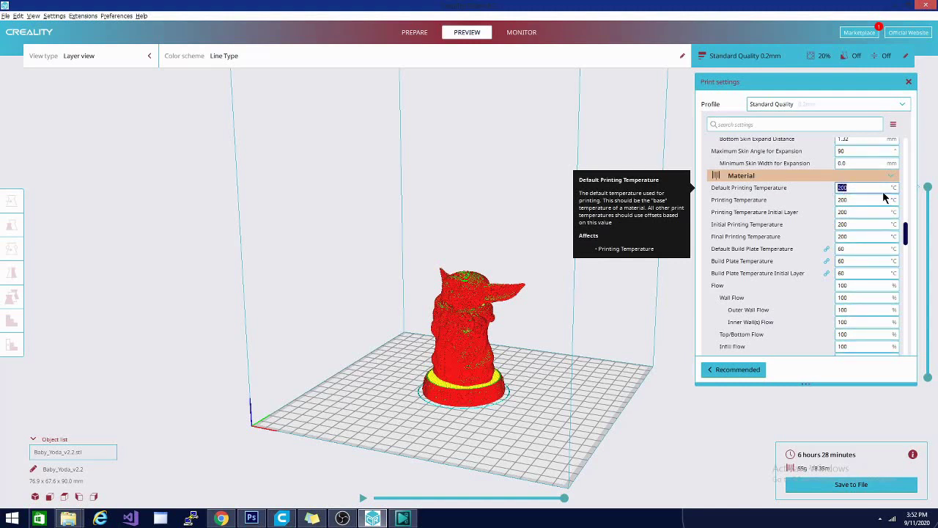
pyautogui.write('210')
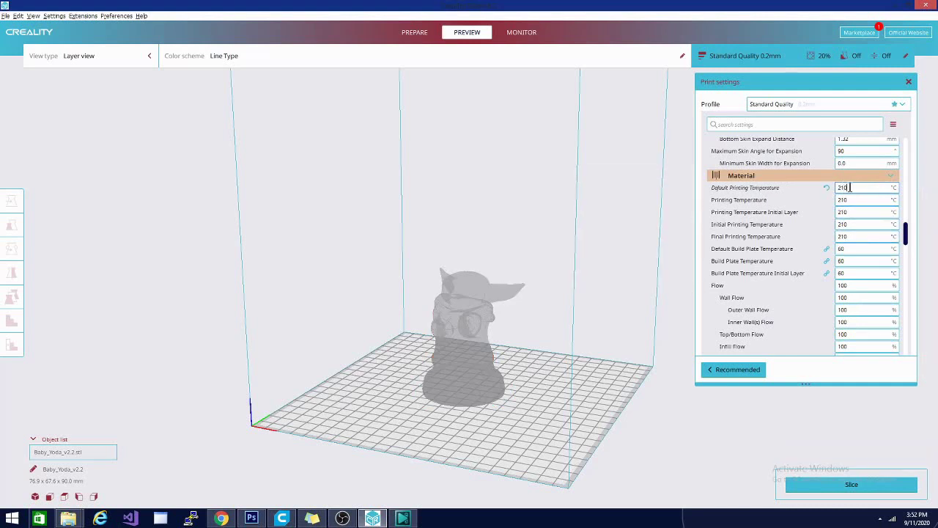
# - Review the build plate temperature, flow and retraction settings, down to the start of the Speed section
pyautogui.click(843, 249)
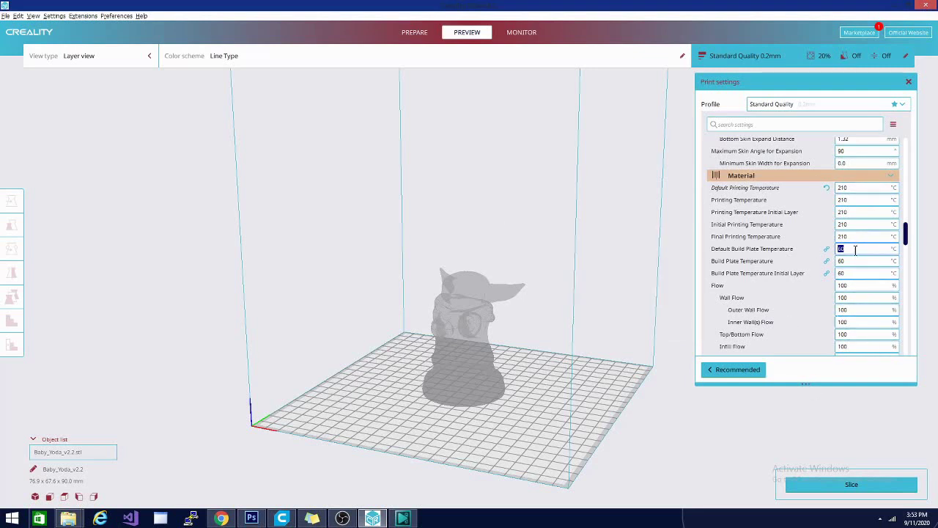
pyautogui.scroll(-3, 861, 323)
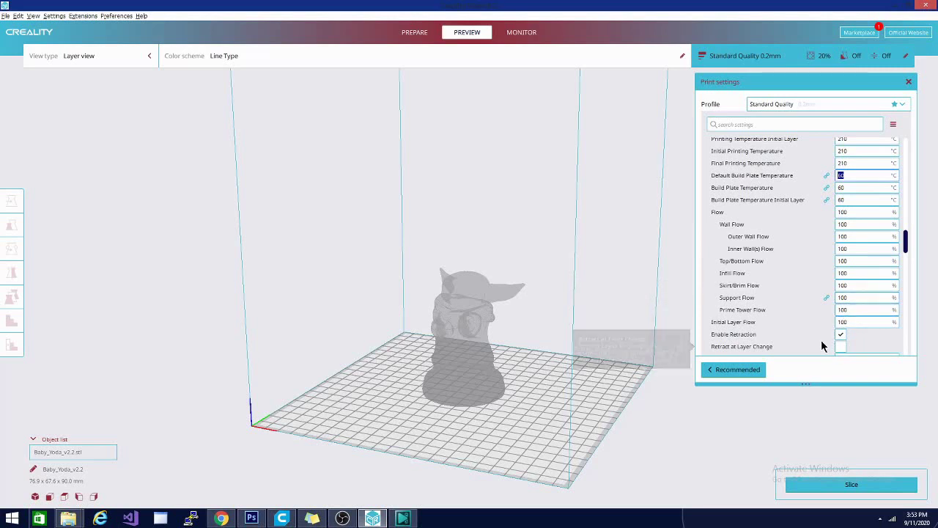
pyautogui.scroll(-5, 828, 323)
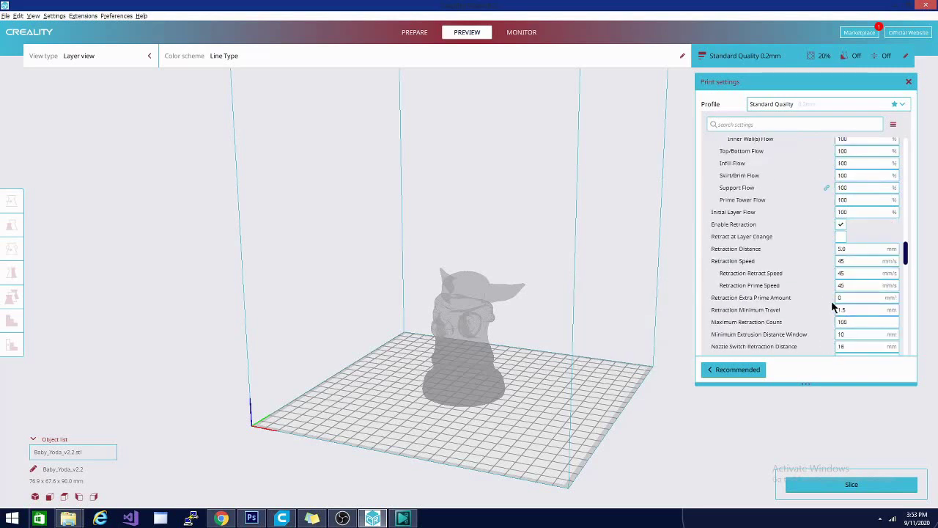
pyautogui.scroll(-2, 831, 301)
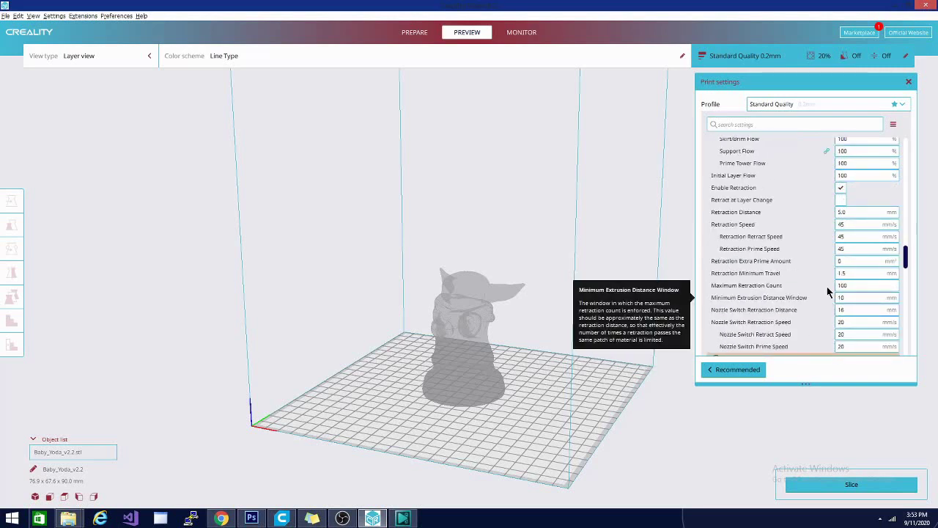
pyautogui.scroll(-2, 867, 274)
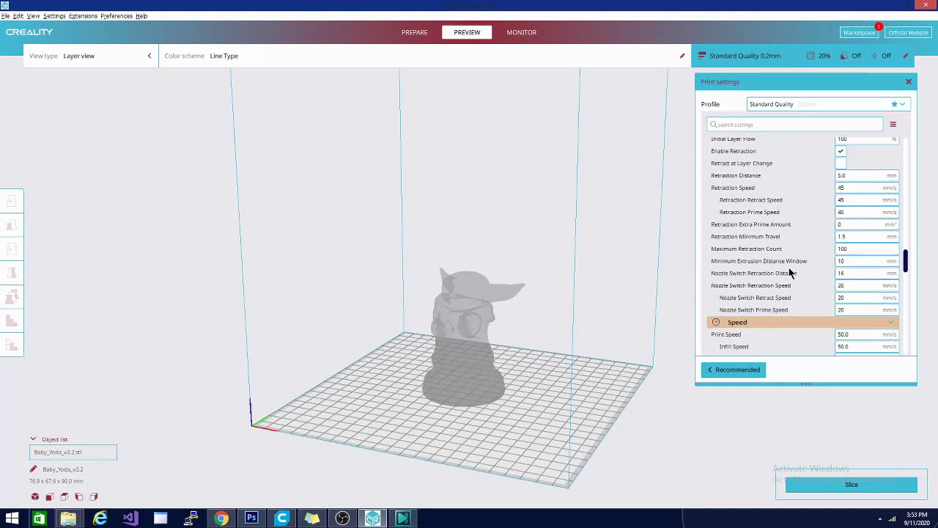
# - Review the Speed, Travel and Cooling print settings, down to the Support and Build Plate Adhesion sections
pyautogui.scroll(-4, 789, 271)
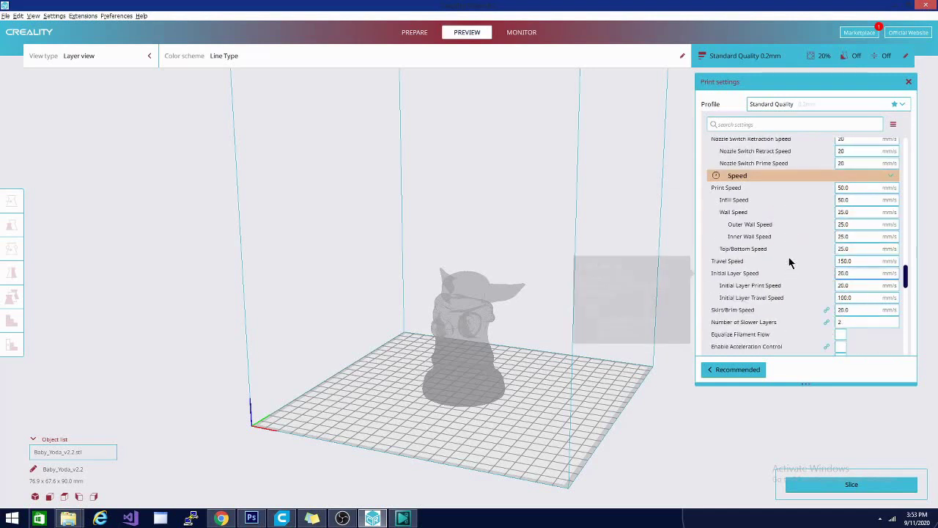
pyautogui.scroll(-1, 804, 252)
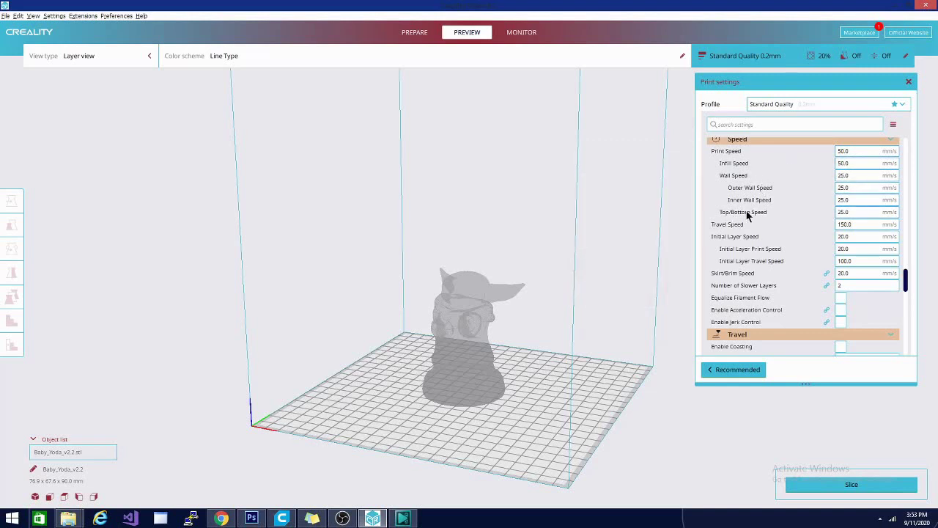
pyautogui.moveTo(742, 256)
pyautogui.moveTo(788, 236)
pyautogui.scroll(-5, 789, 236)
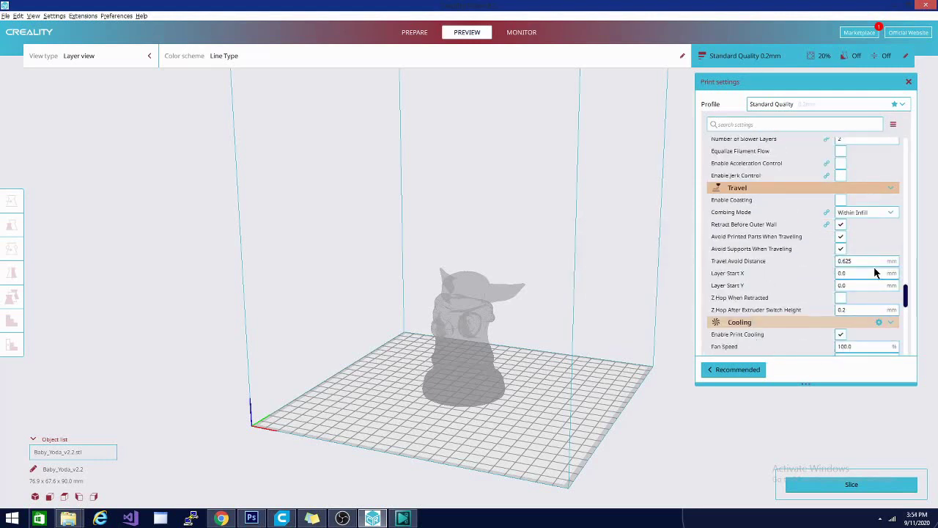
pyautogui.scroll(-1, 838, 207)
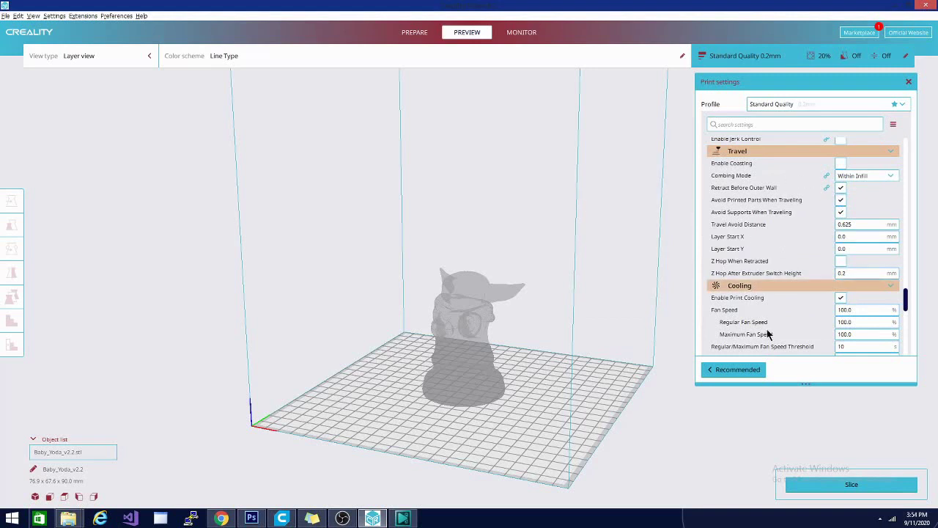
pyautogui.scroll(-2, 838, 212)
pyautogui.scroll(-1, 770, 290)
pyautogui.scroll(-1, 770, 287)
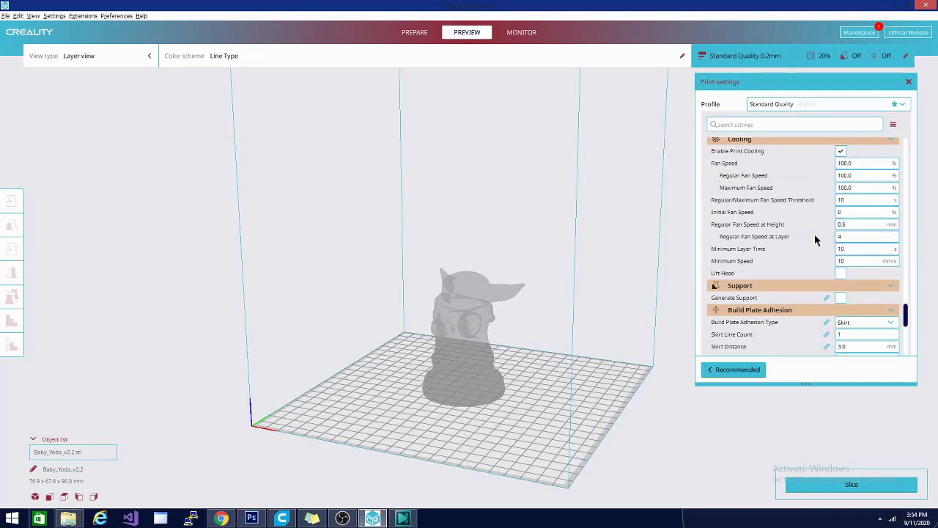
pyautogui.scroll(-2, 812, 235)
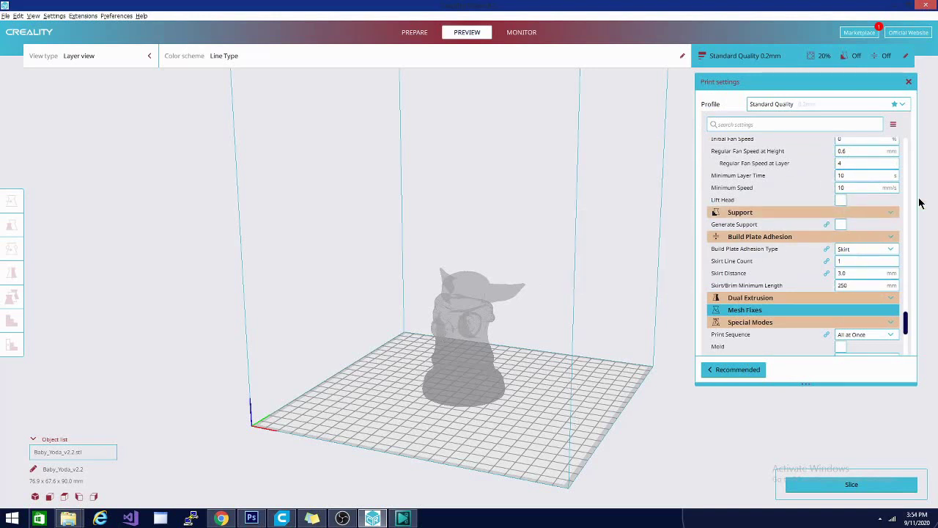
# - Turn on Generate Support, check the support options it adds, and slice the Baby Yoda model
pyautogui.click(842, 224)
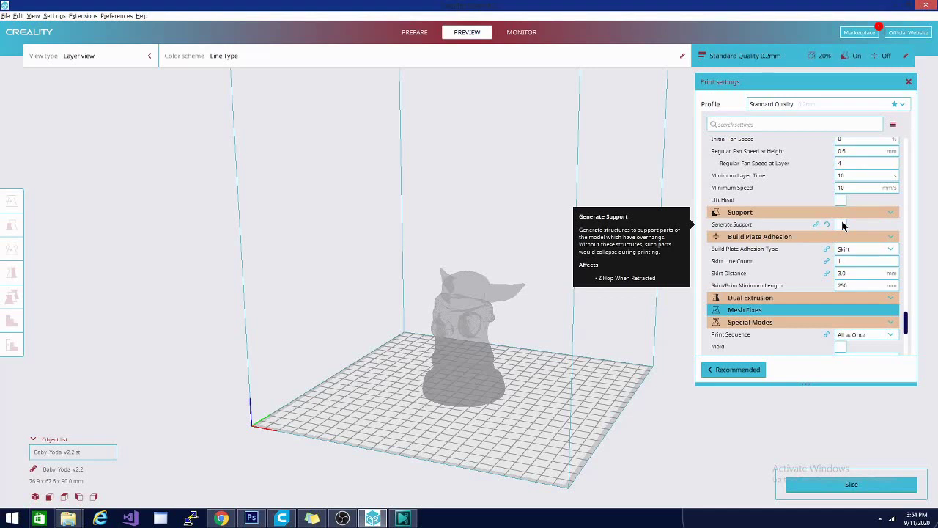
pyautogui.scroll(3, 842, 234)
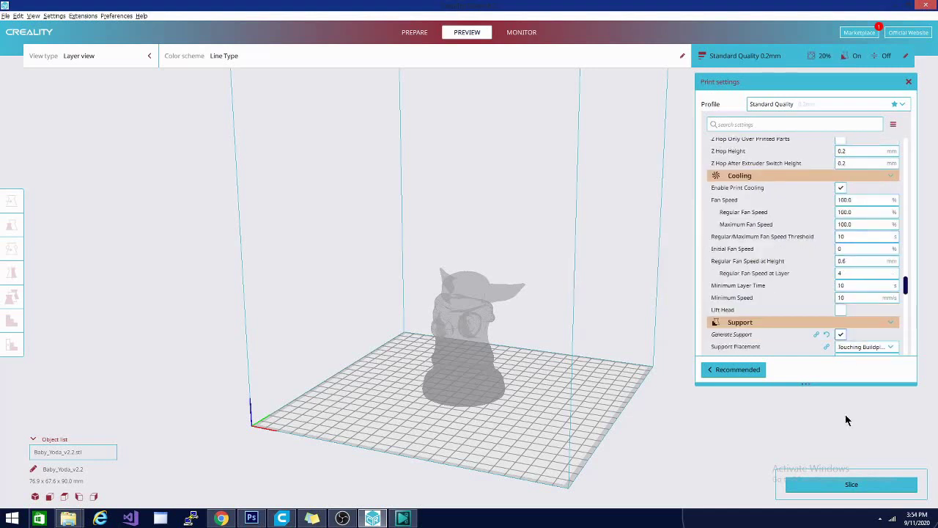
pyautogui.scroll(-5, 845, 326)
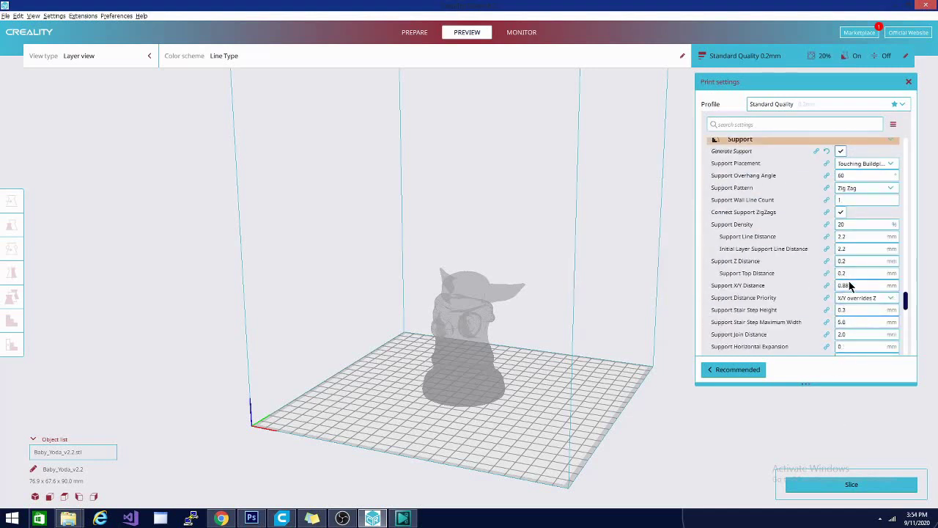
pyautogui.click(828, 487)
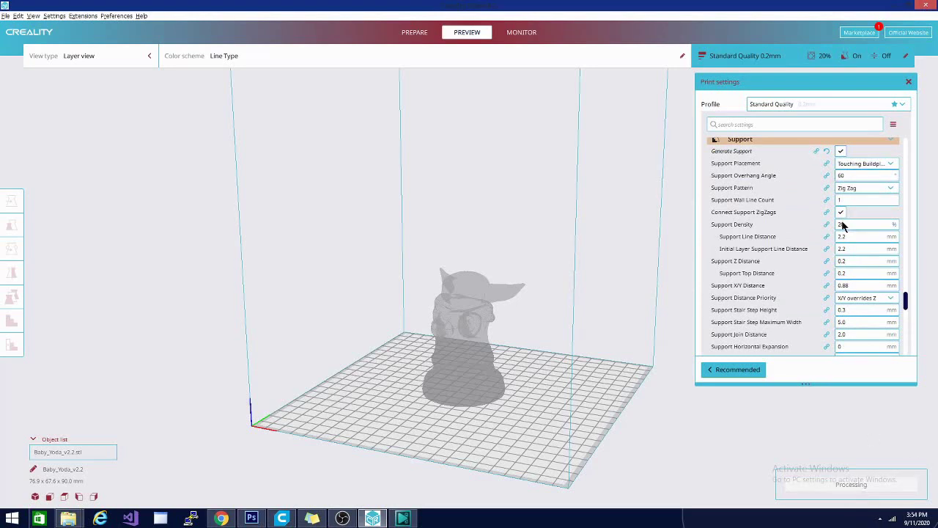
# - Look through the remaining support settings and set the Build Plate Adhesion Type to Skirt
pyautogui.scroll(-4, 843, 226)
pyautogui.scroll(-3, 841, 225)
pyautogui.scroll(5, 841, 226)
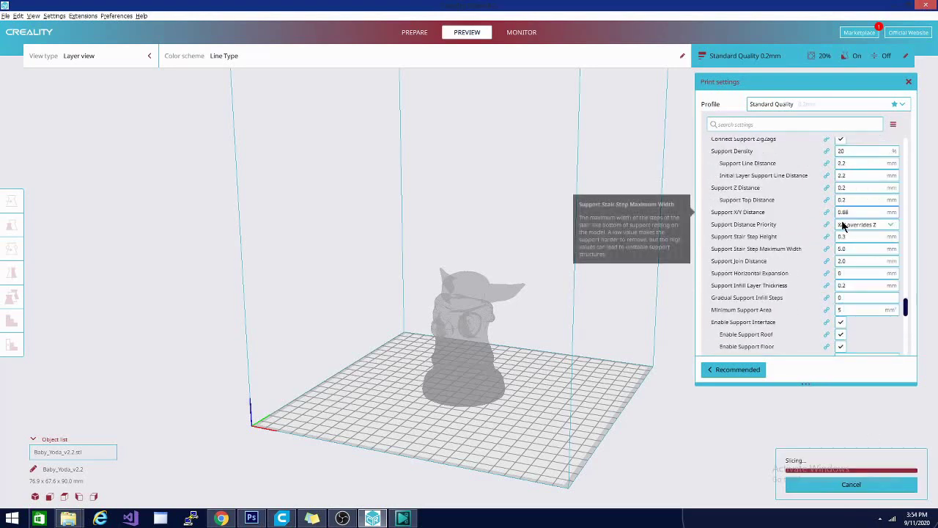
pyautogui.scroll(-6, 843, 226)
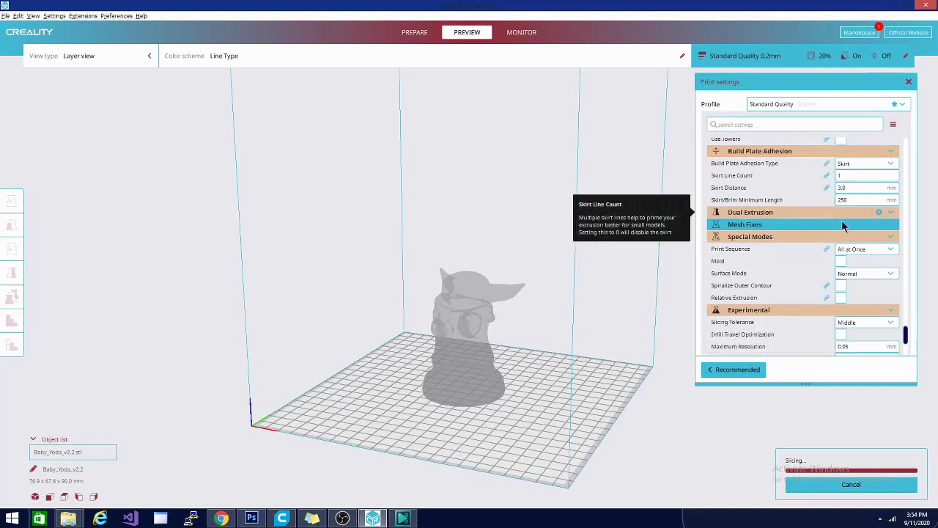
pyautogui.click(867, 164)
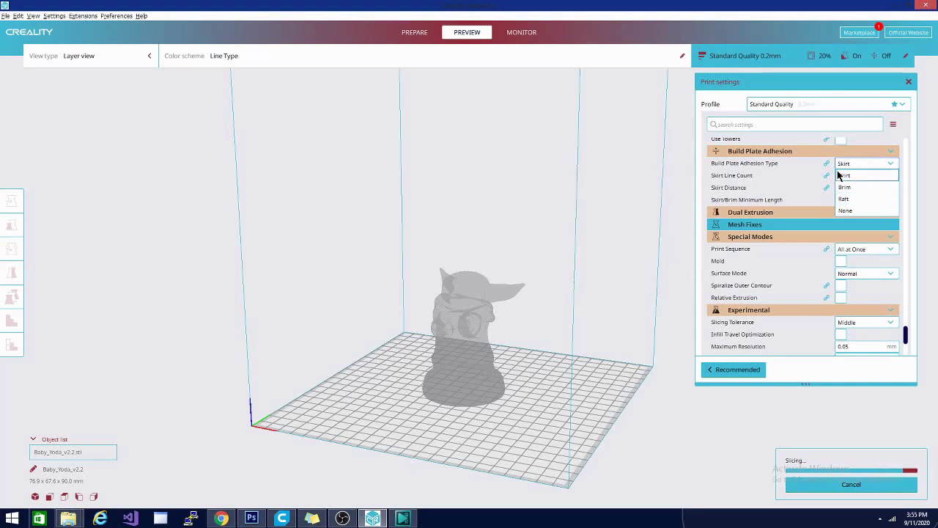
pyautogui.click(845, 179)
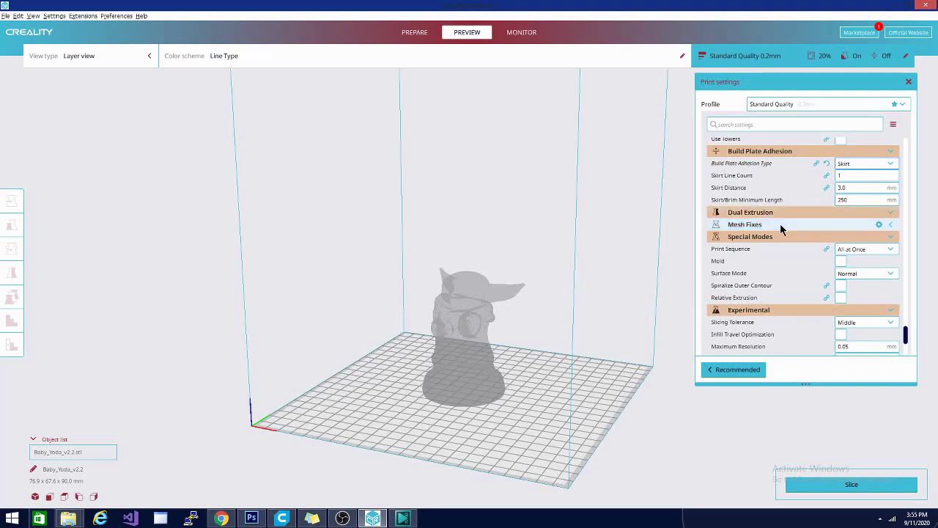
# - Check the remaining print settings, slice the model again with supports and a skirt, and close the print settings
pyautogui.click(779, 226)
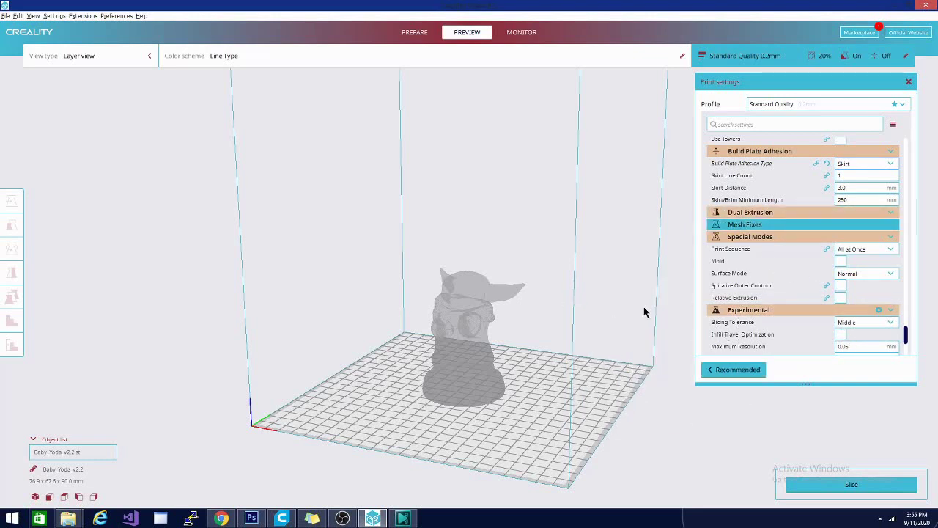
pyautogui.scroll(-3, 778, 321)
pyautogui.scroll(5, 779, 325)
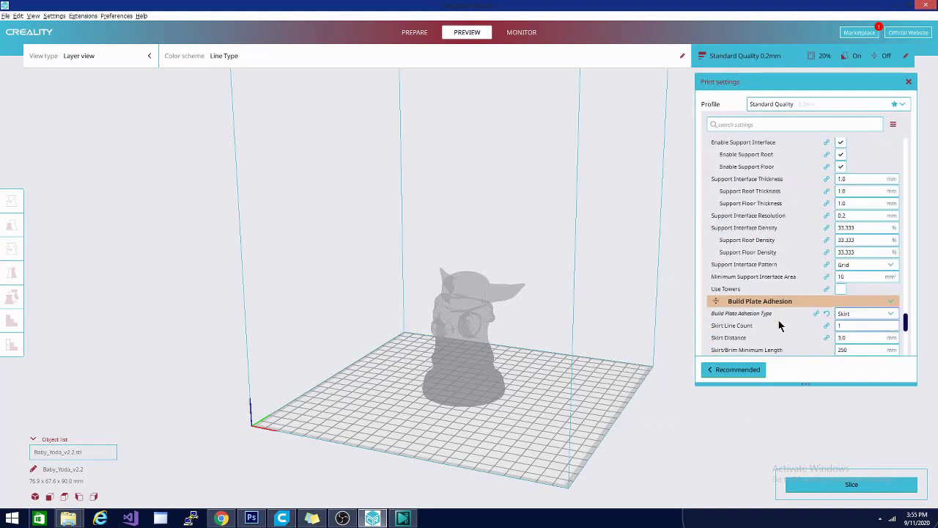
pyautogui.click(821, 487)
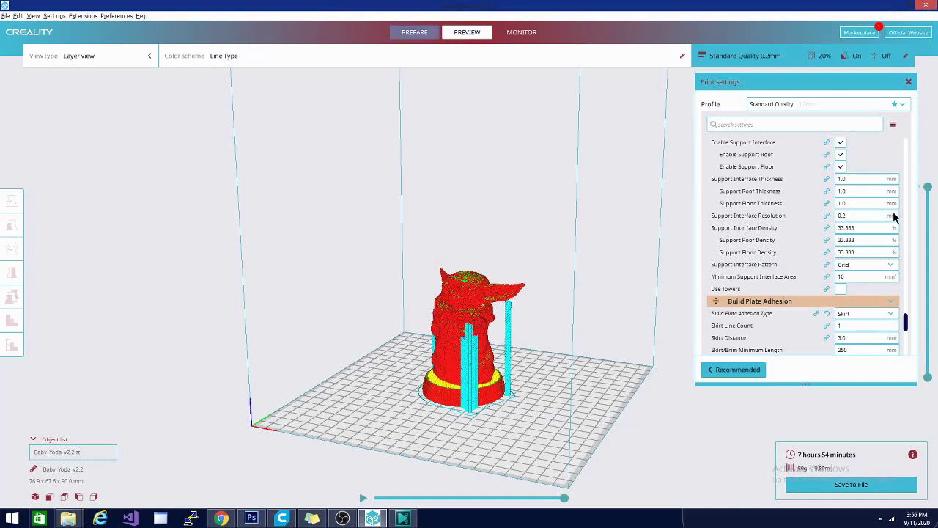
pyautogui.click(909, 82)
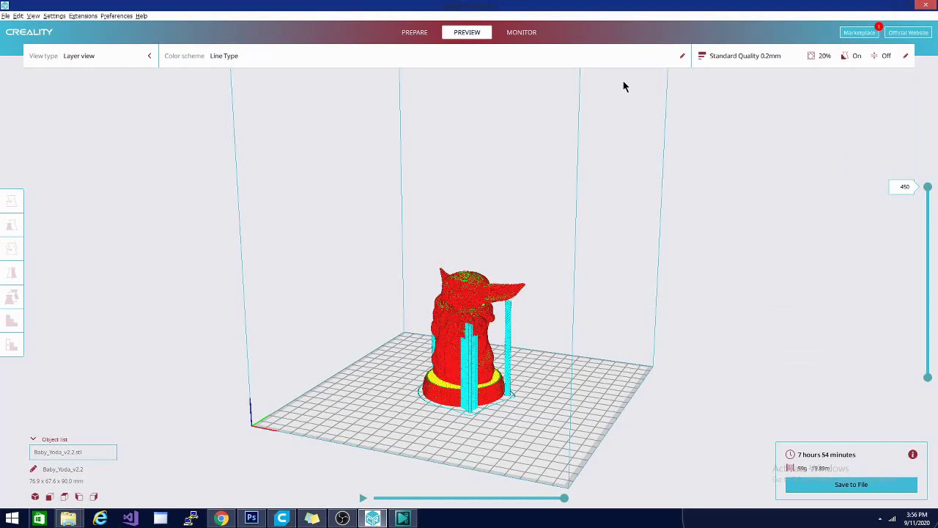
# - Lower the visible layers in the layer preview to layer 225 to expose the model's interior
pyautogui.doubleClick(906, 186)
pyautogui.moveTo(926, 188); pyautogui.dragTo(932, 221)
pyautogui.moveTo(932, 227); pyautogui.dragTo(928, 275)
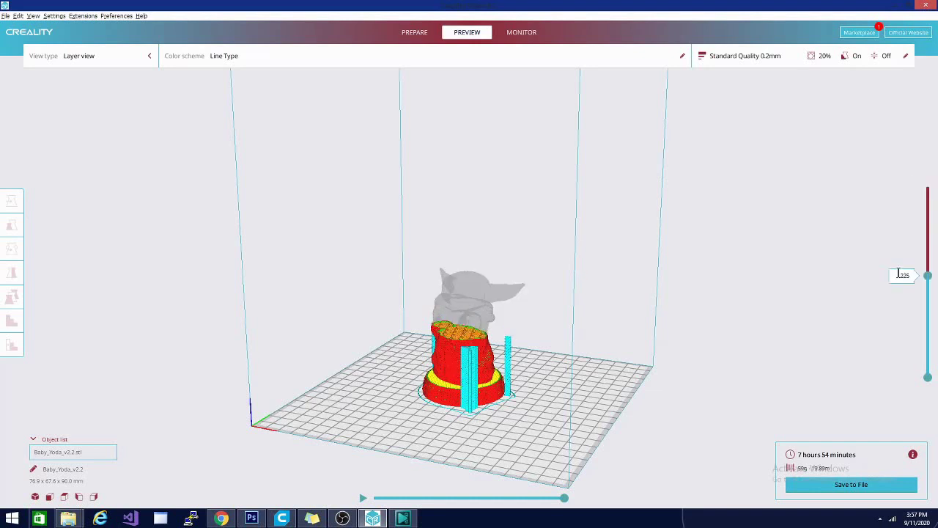
# - Examine the infill, walls, supports and skirt of the cut-open model up close from several angles
pyautogui.scroll(5, 423, 379)
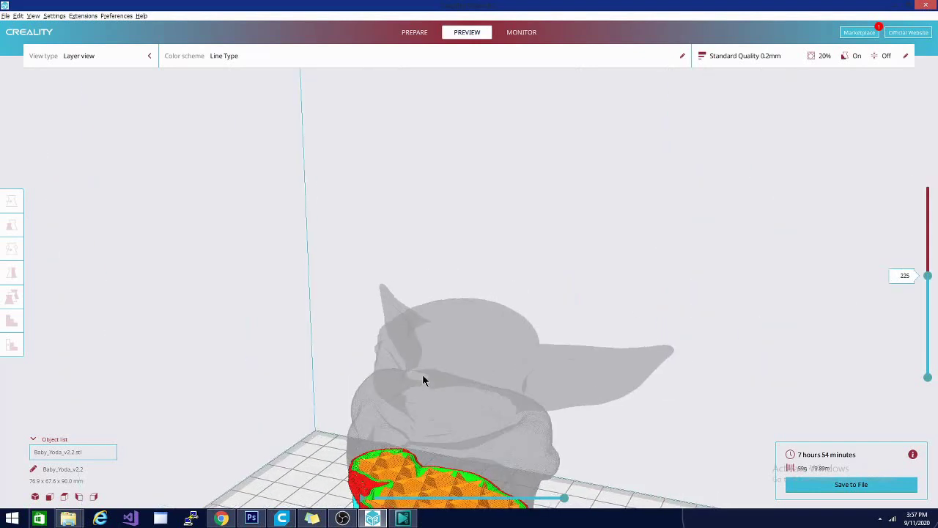
pyautogui.scroll(2, 423, 380)
pyautogui.moveTo(529, 374); pyautogui.dragTo(618, 193, button='middle')
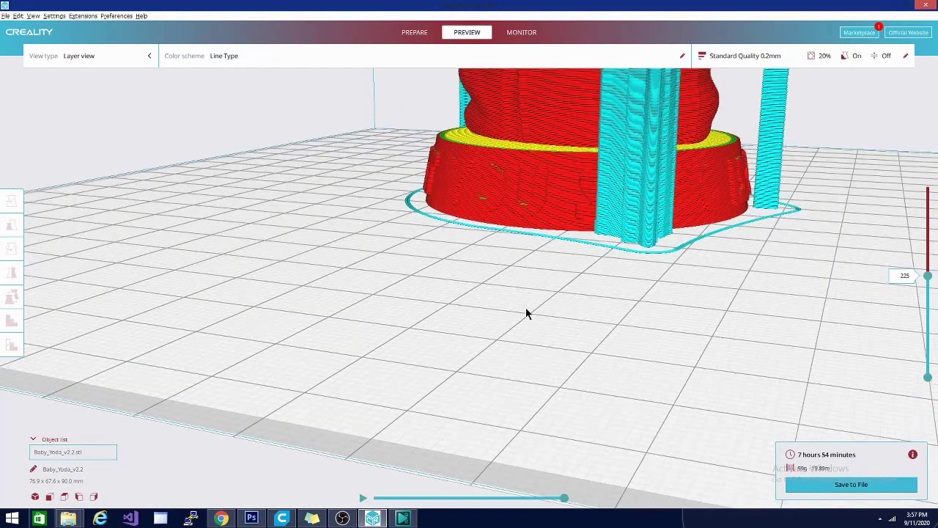
pyautogui.moveTo(525, 309); pyautogui.dragTo(516, 351, button='middle')
pyautogui.scroll(5, 516, 352)
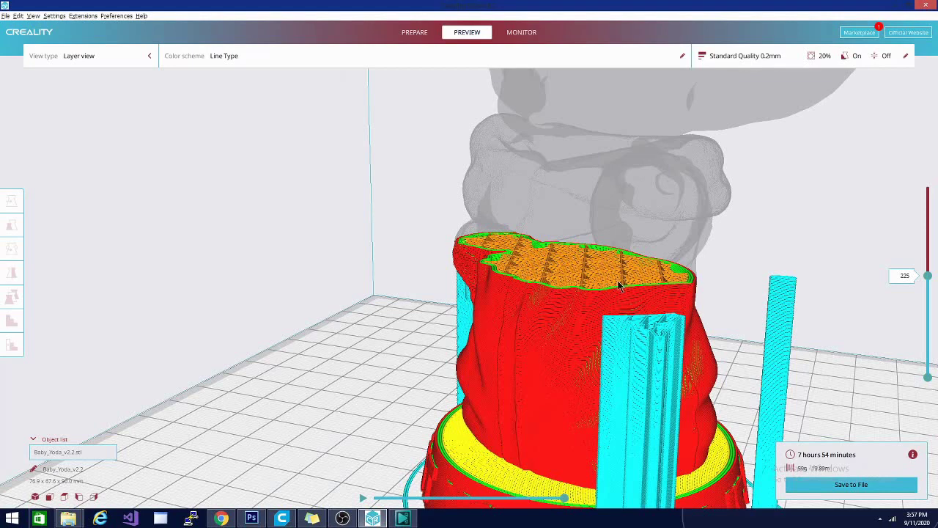
pyautogui.moveTo(619, 311); pyautogui.dragTo(675, 332, button='right')
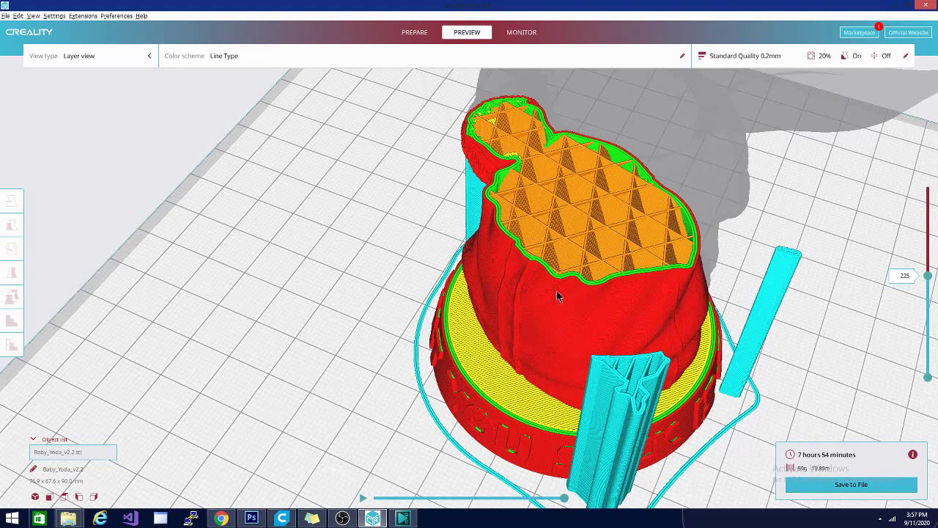
pyautogui.moveTo(557, 291); pyautogui.dragTo(799, 342, button='right')
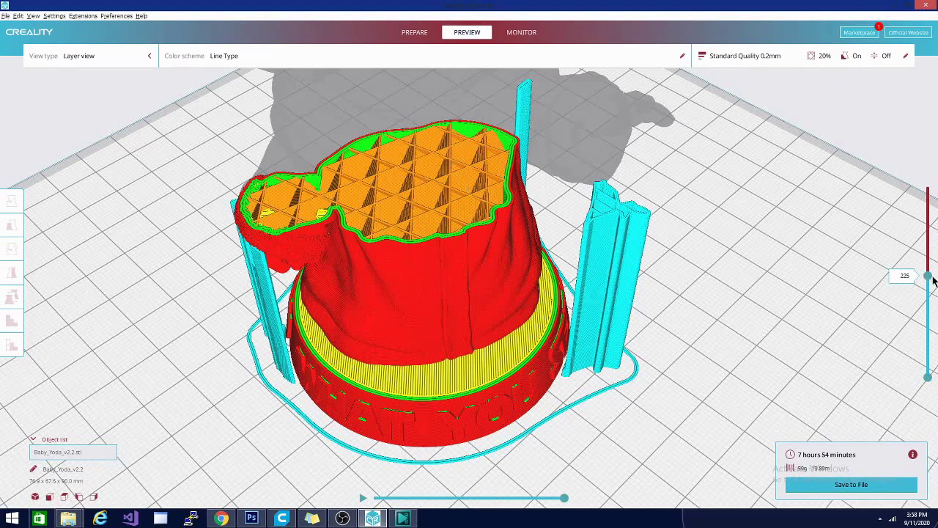
# - Show only layer 1 in the preview and play its toolpath simulation from the beginning
pyautogui.moveTo(933, 279); pyautogui.dragTo(935, 389)
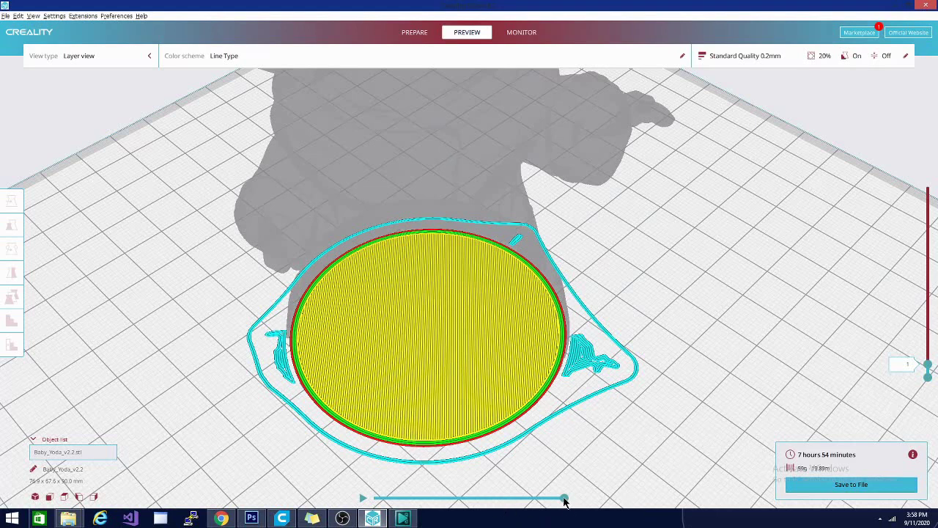
pyautogui.moveTo(565, 499); pyautogui.dragTo(360, 498)
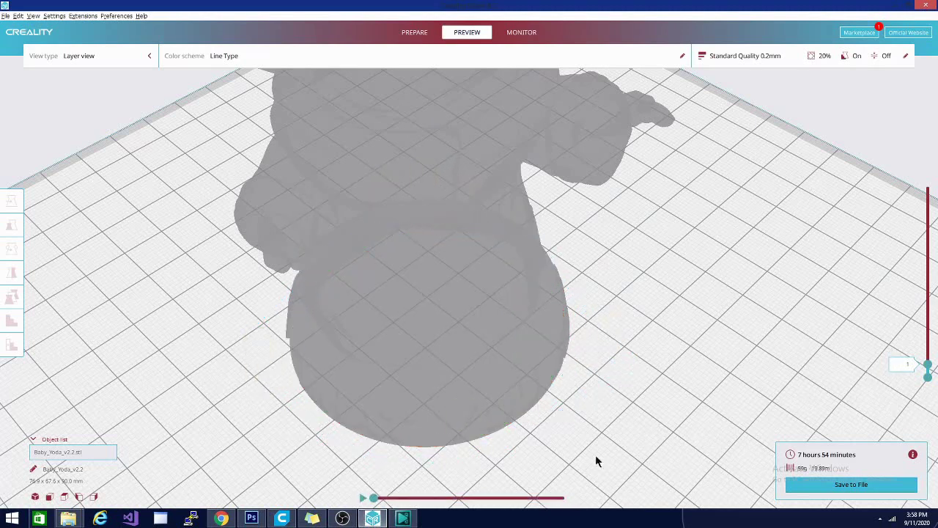
pyautogui.click(362, 499)
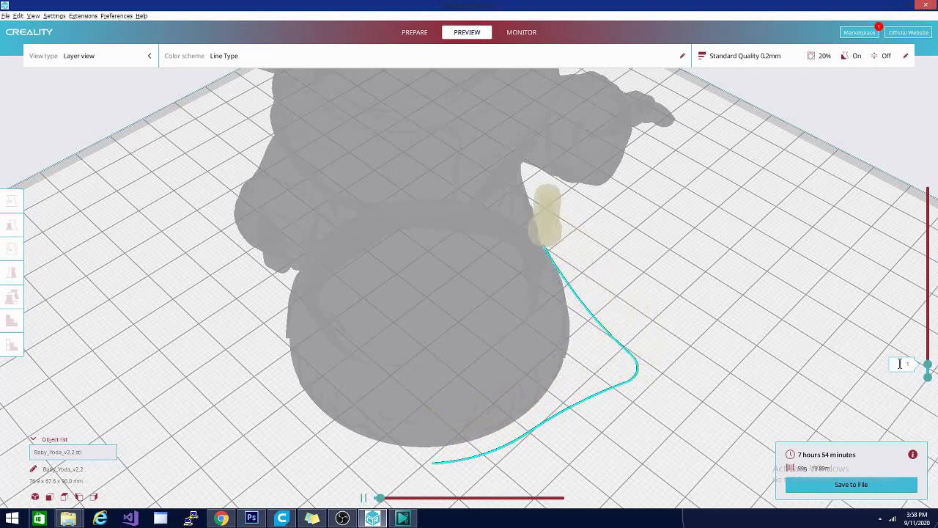
# - Raise the preview to layer 32 and play that layer's toolpath simulation from near its end
pyautogui.moveTo(928, 364); pyautogui.dragTo(929, 347)
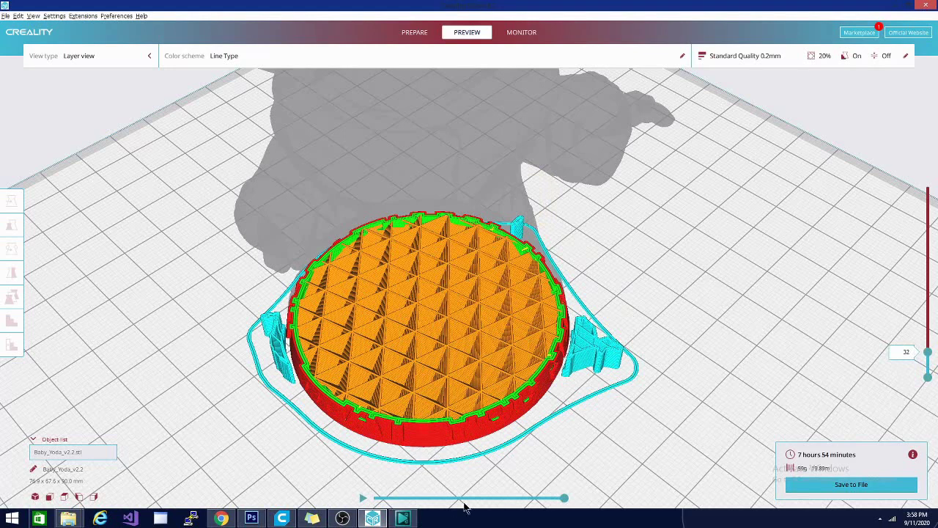
pyautogui.moveTo(533, 500); pyautogui.dragTo(549, 480)
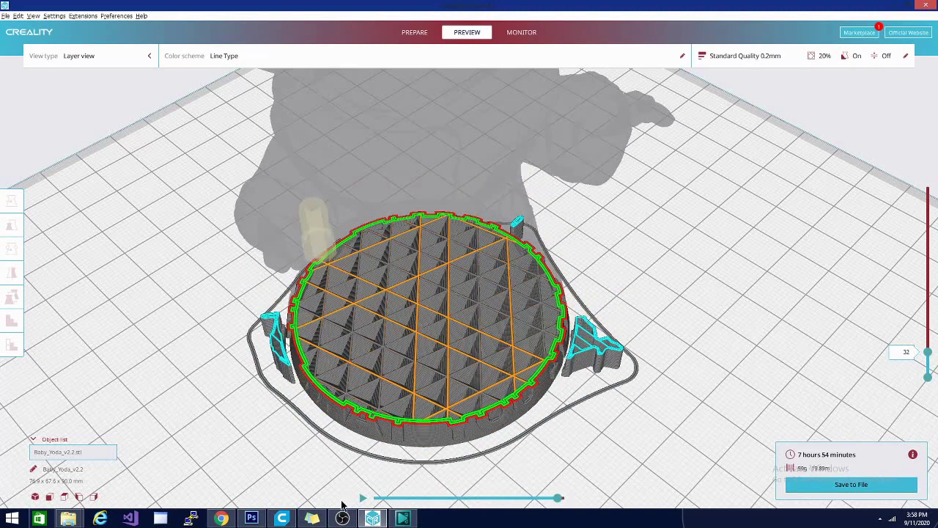
pyautogui.click(364, 500)
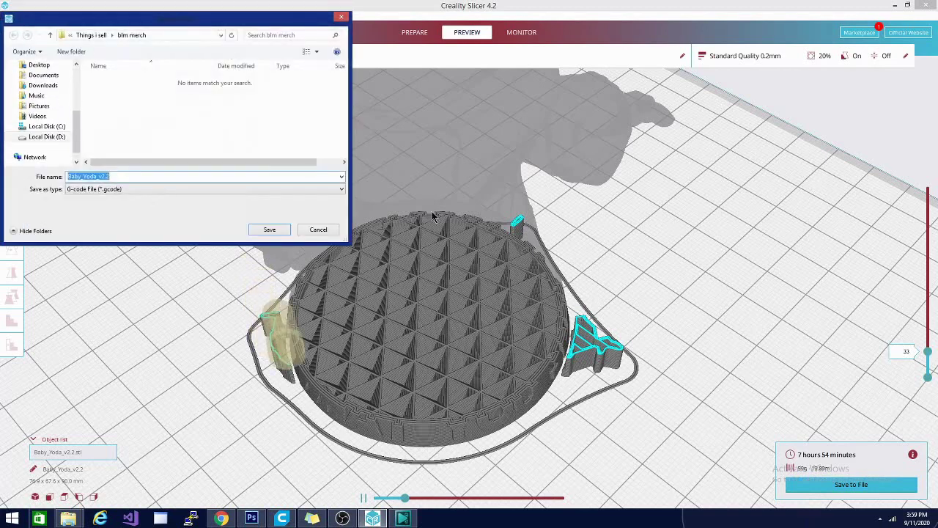
# - Check the file name Baby_Yoda_v2.2 for the G-code export and leave the save dialog without saving
pyautogui.click(115, 176)
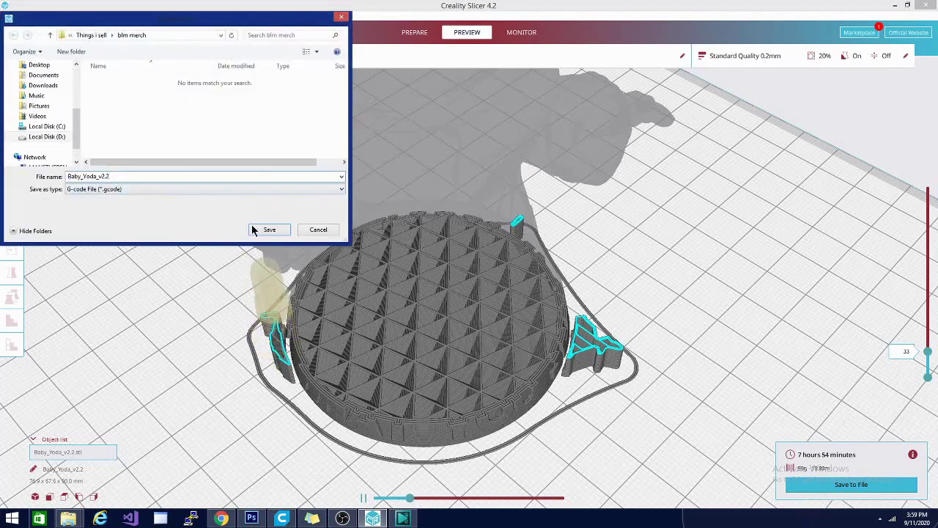
pyautogui.click(320, 233)
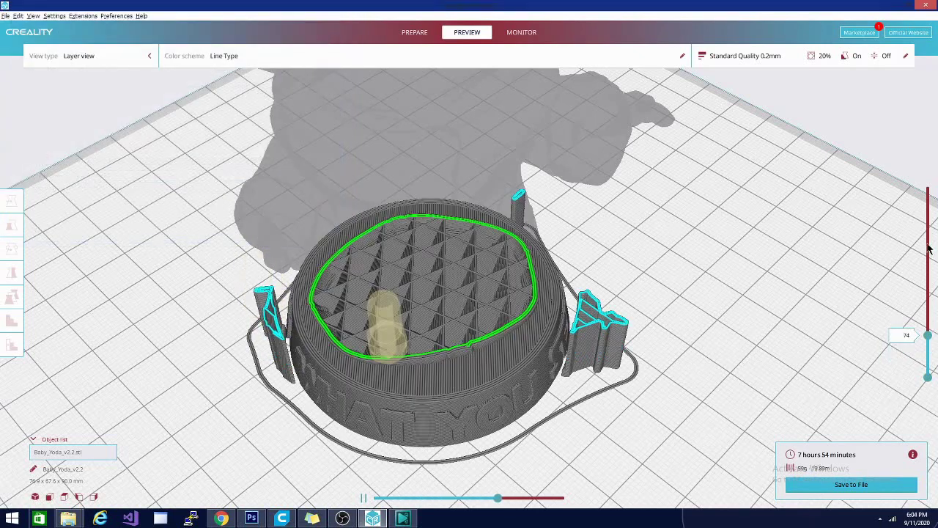